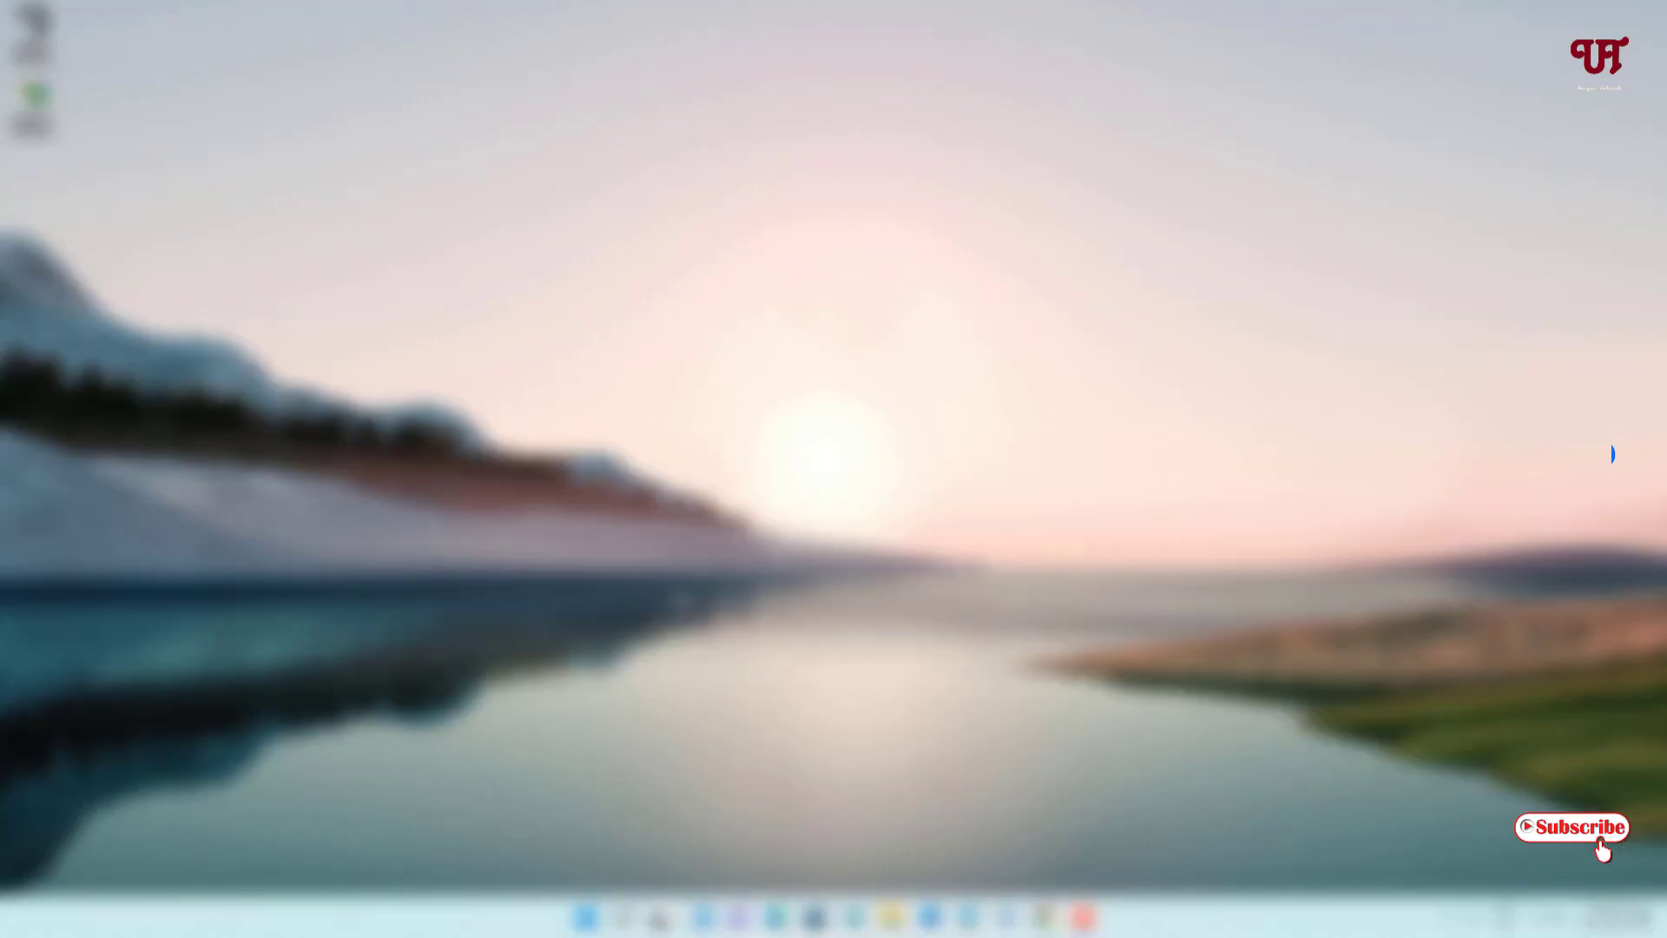
Open the Xtreme Download Manager site from Chrome's search results and scroll to its Downloads table.
{"action": "left_click", "coordinate": [1044, 917]}
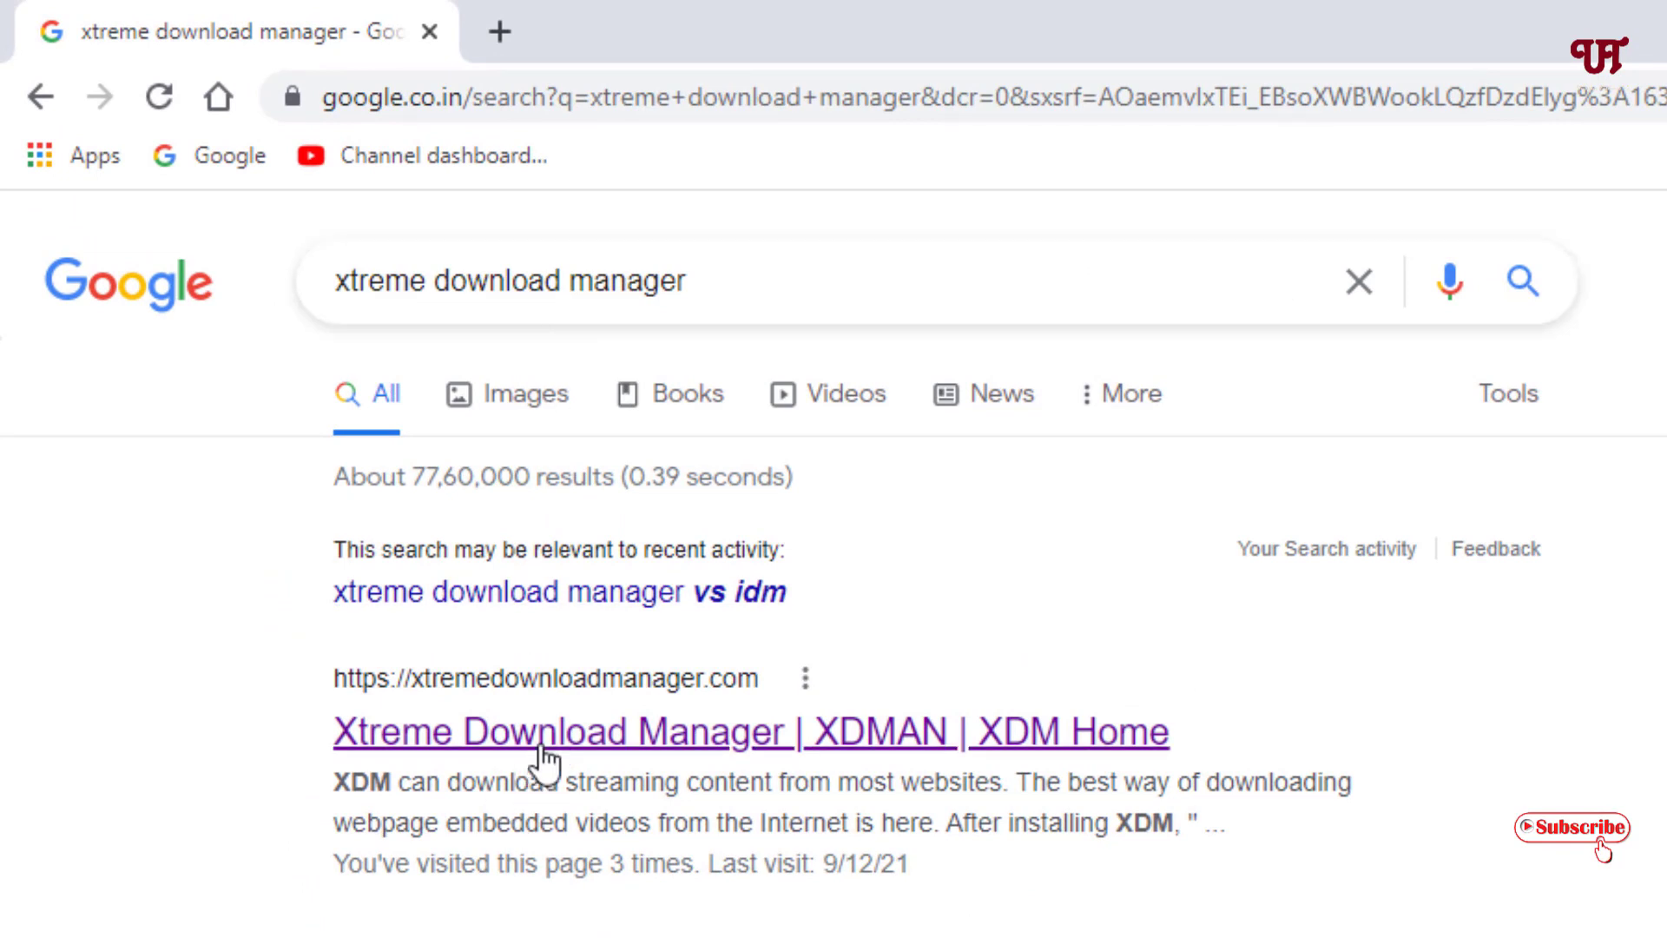
{"action": "left_click", "coordinate": [624, 749]}
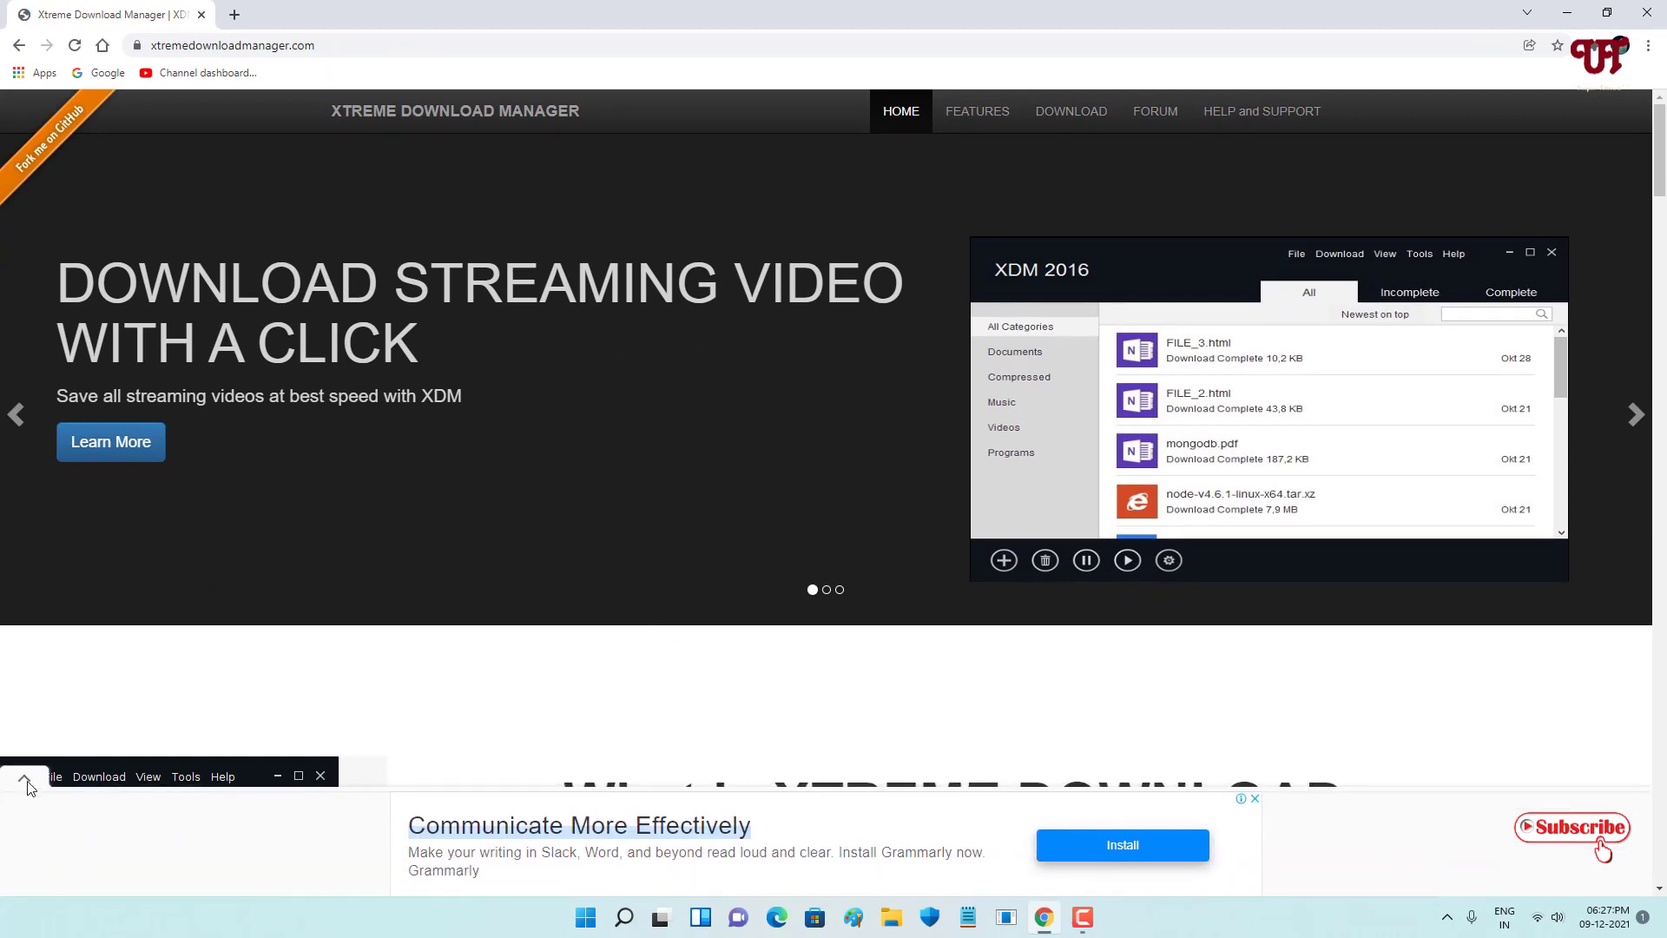
{"action": "scroll", "coordinate": [450, 584], "scroll_direction": "down", "scroll_amount": 2}
{"action": "scroll", "coordinate": [450, 592], "scroll_direction": "down", "scroll_amount": 10}
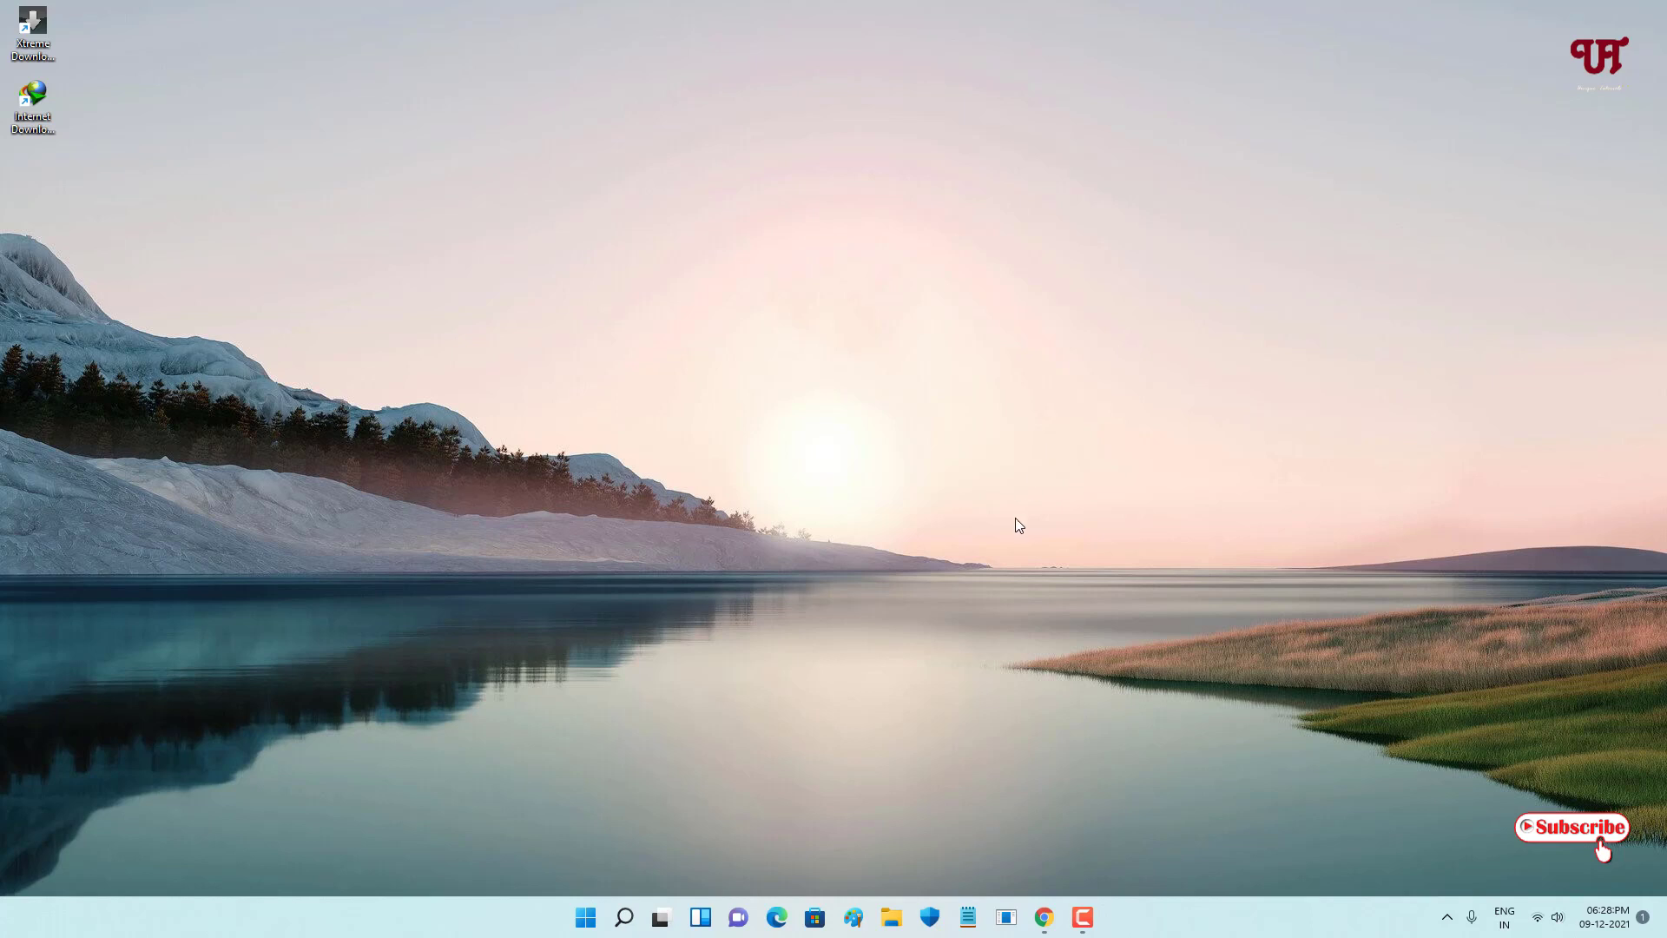
Open the Internet Download Manager site from the search results and go to its DOWNLOAD page.
{"action": "left_click", "coordinate": [1043, 916]}
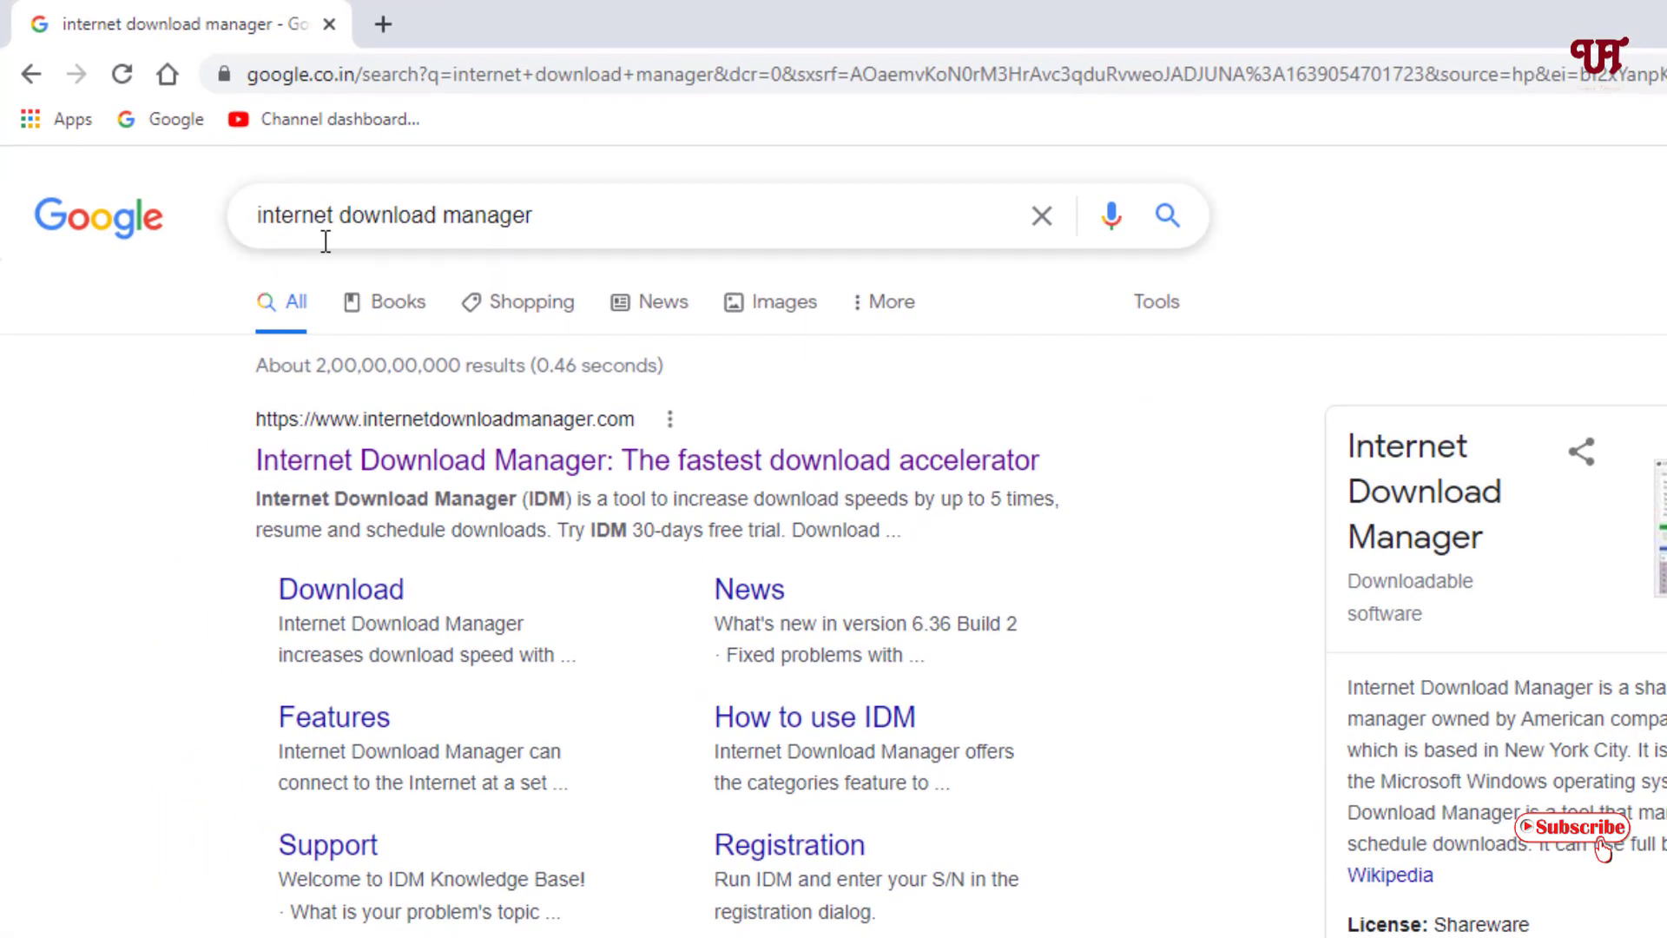
{"action": "left_click", "coordinate": [405, 477]}
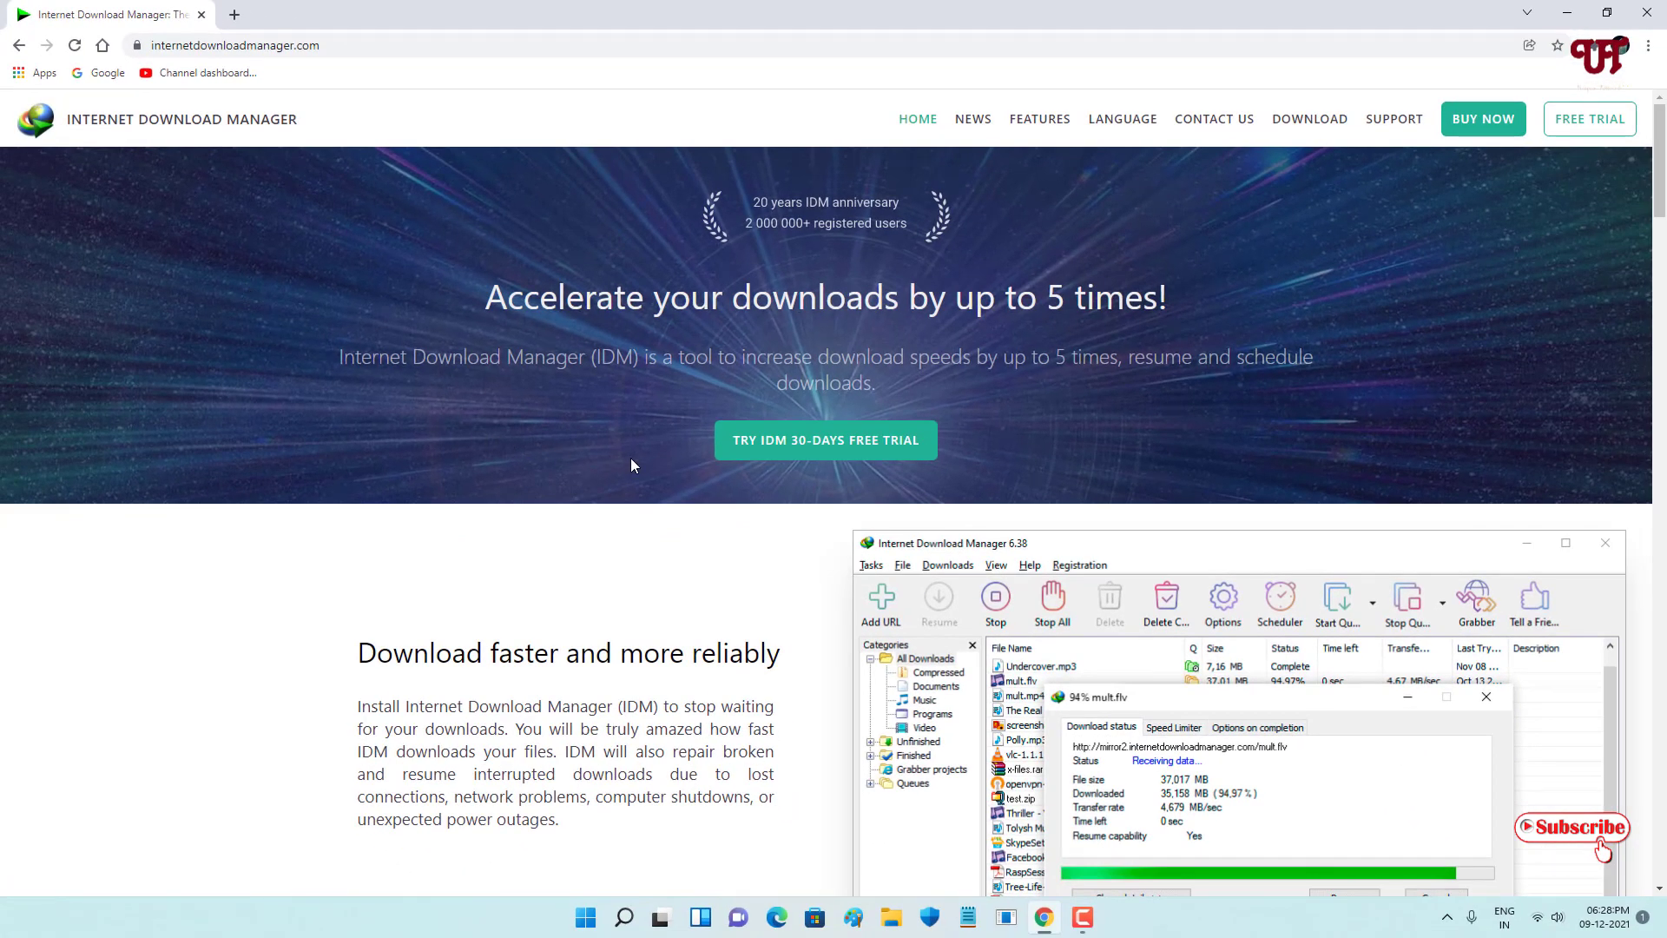
{"action": "left_click", "coordinate": [1309, 128]}
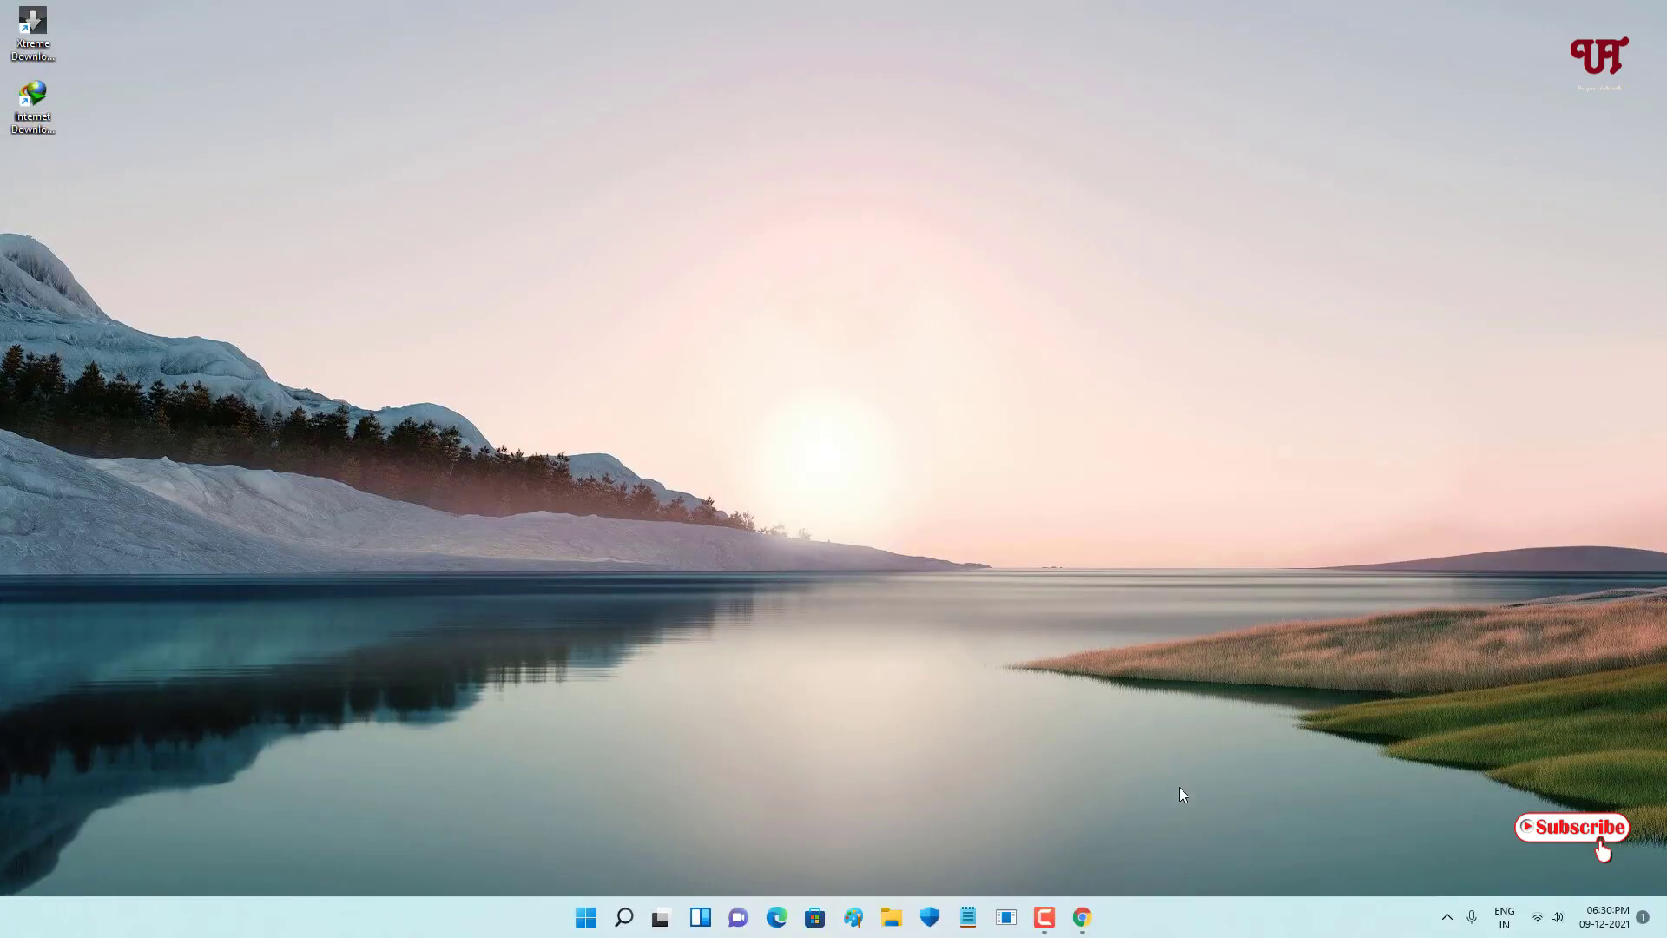
Jump to the XDM site's Downloads section from the nav bar, then scroll back to the top.
{"action": "left_click", "coordinate": [1082, 917]}
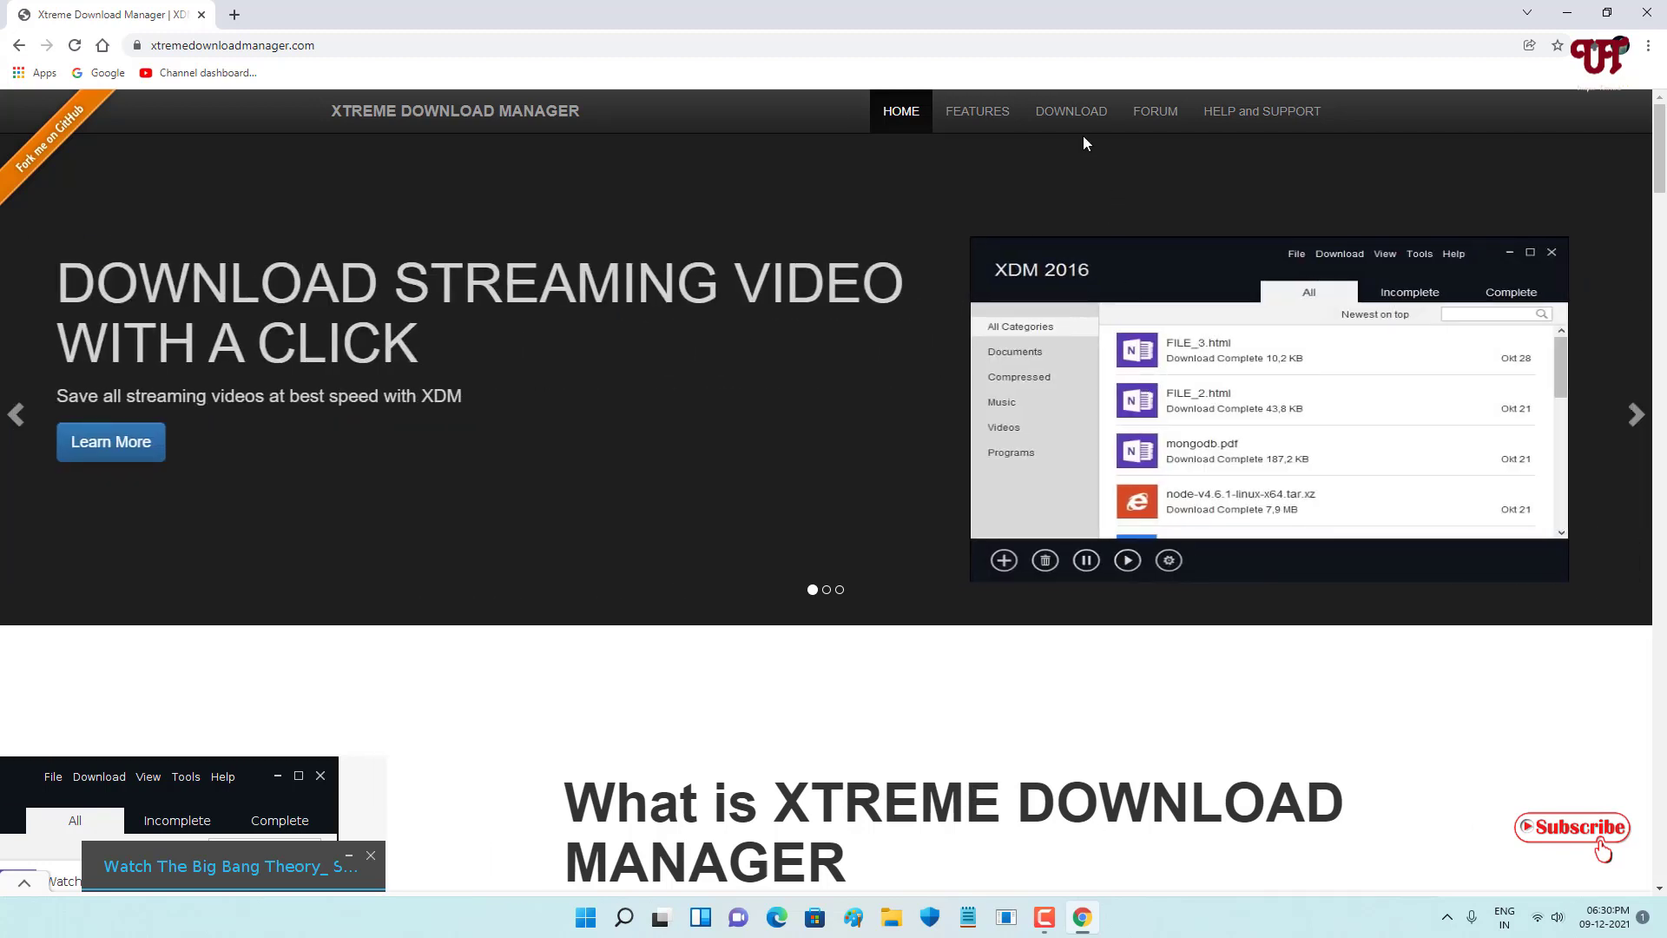
{"action": "left_click", "coordinate": [1080, 124]}
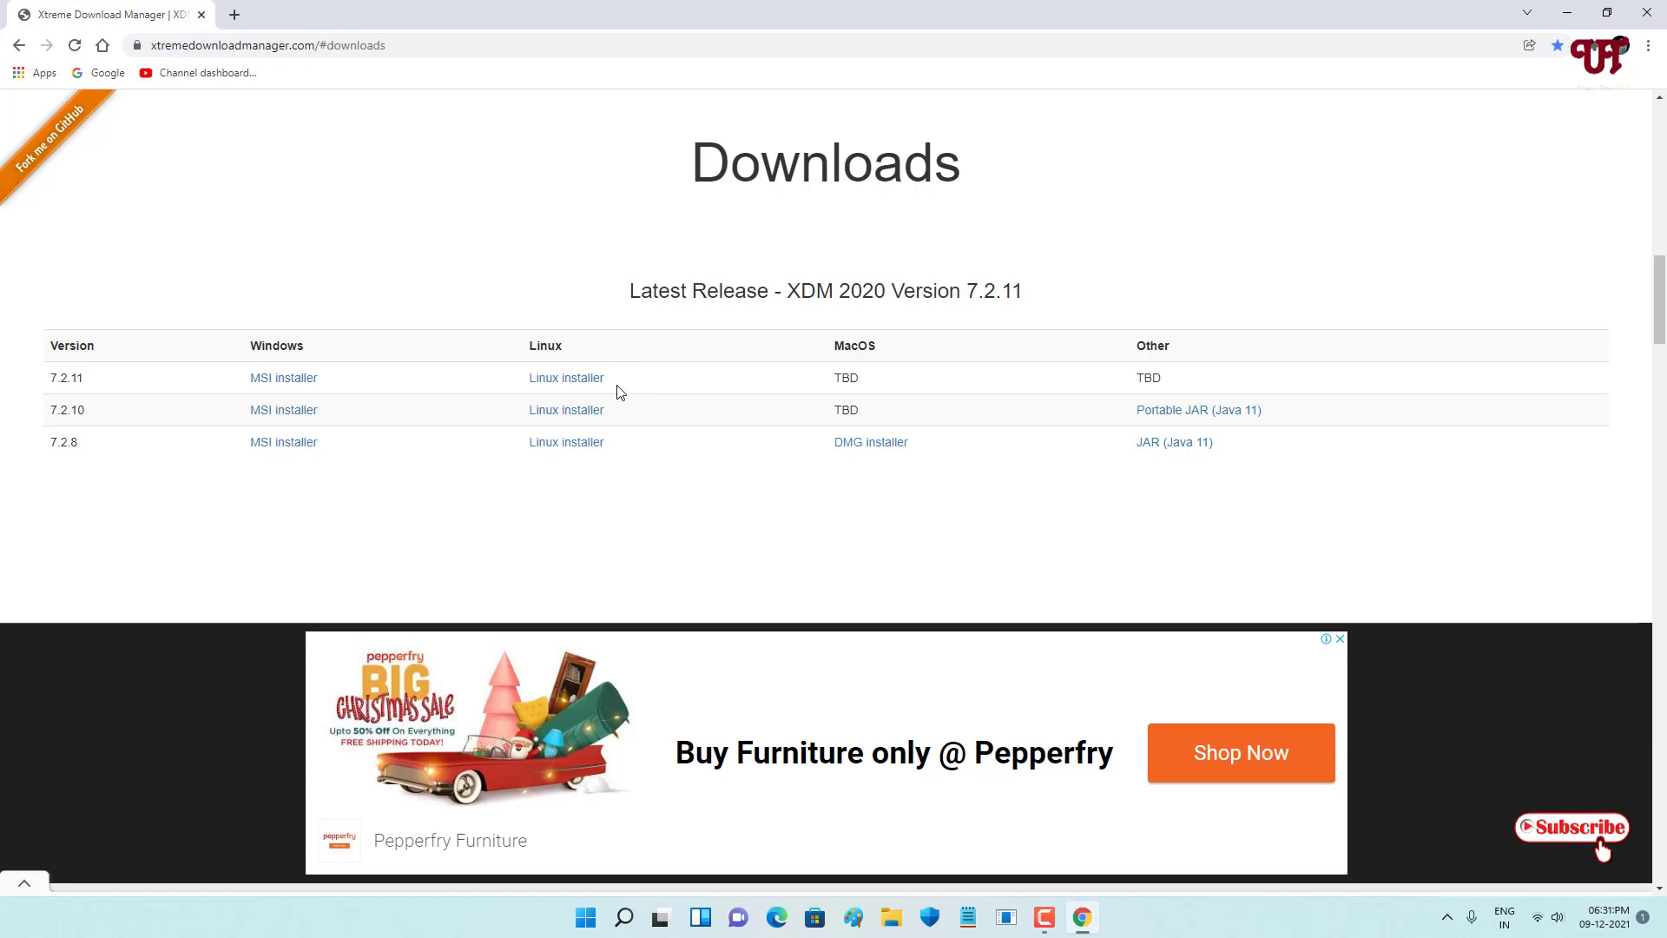
{"action": "scroll", "coordinate": [435, 493], "scroll_direction": "up", "scroll_amount": 6}
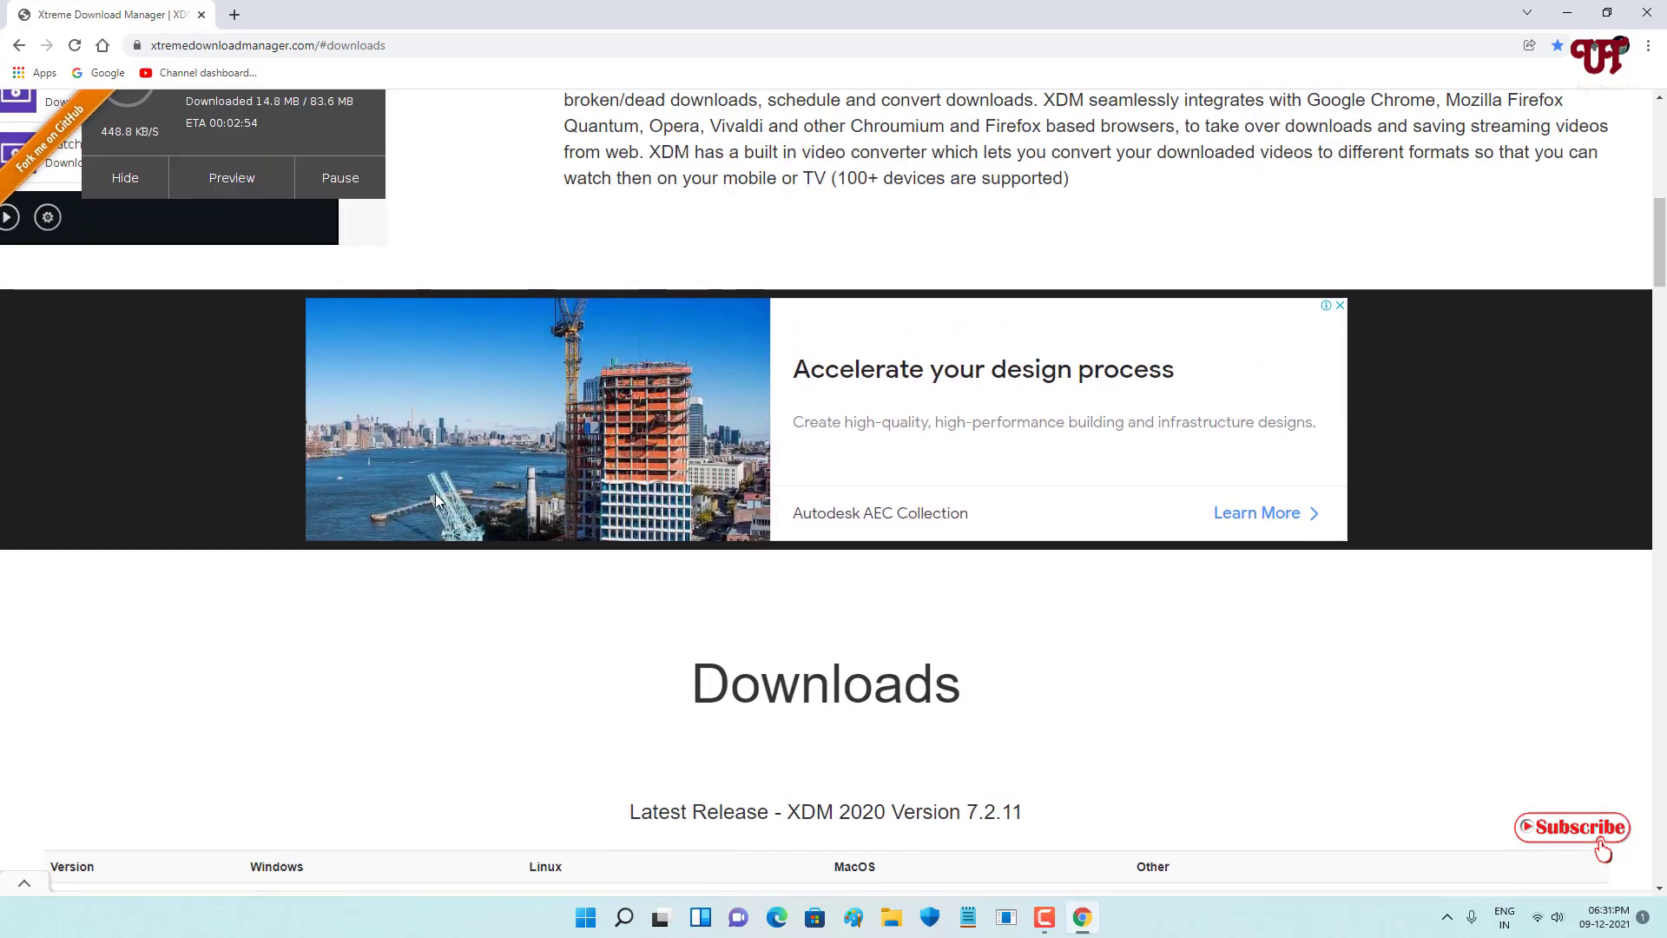
{"action": "scroll", "coordinate": [435, 494], "scroll_direction": "up", "scroll_amount": 2}
{"action": "scroll", "coordinate": [436, 501], "scroll_direction": "up", "scroll_amount": 1}
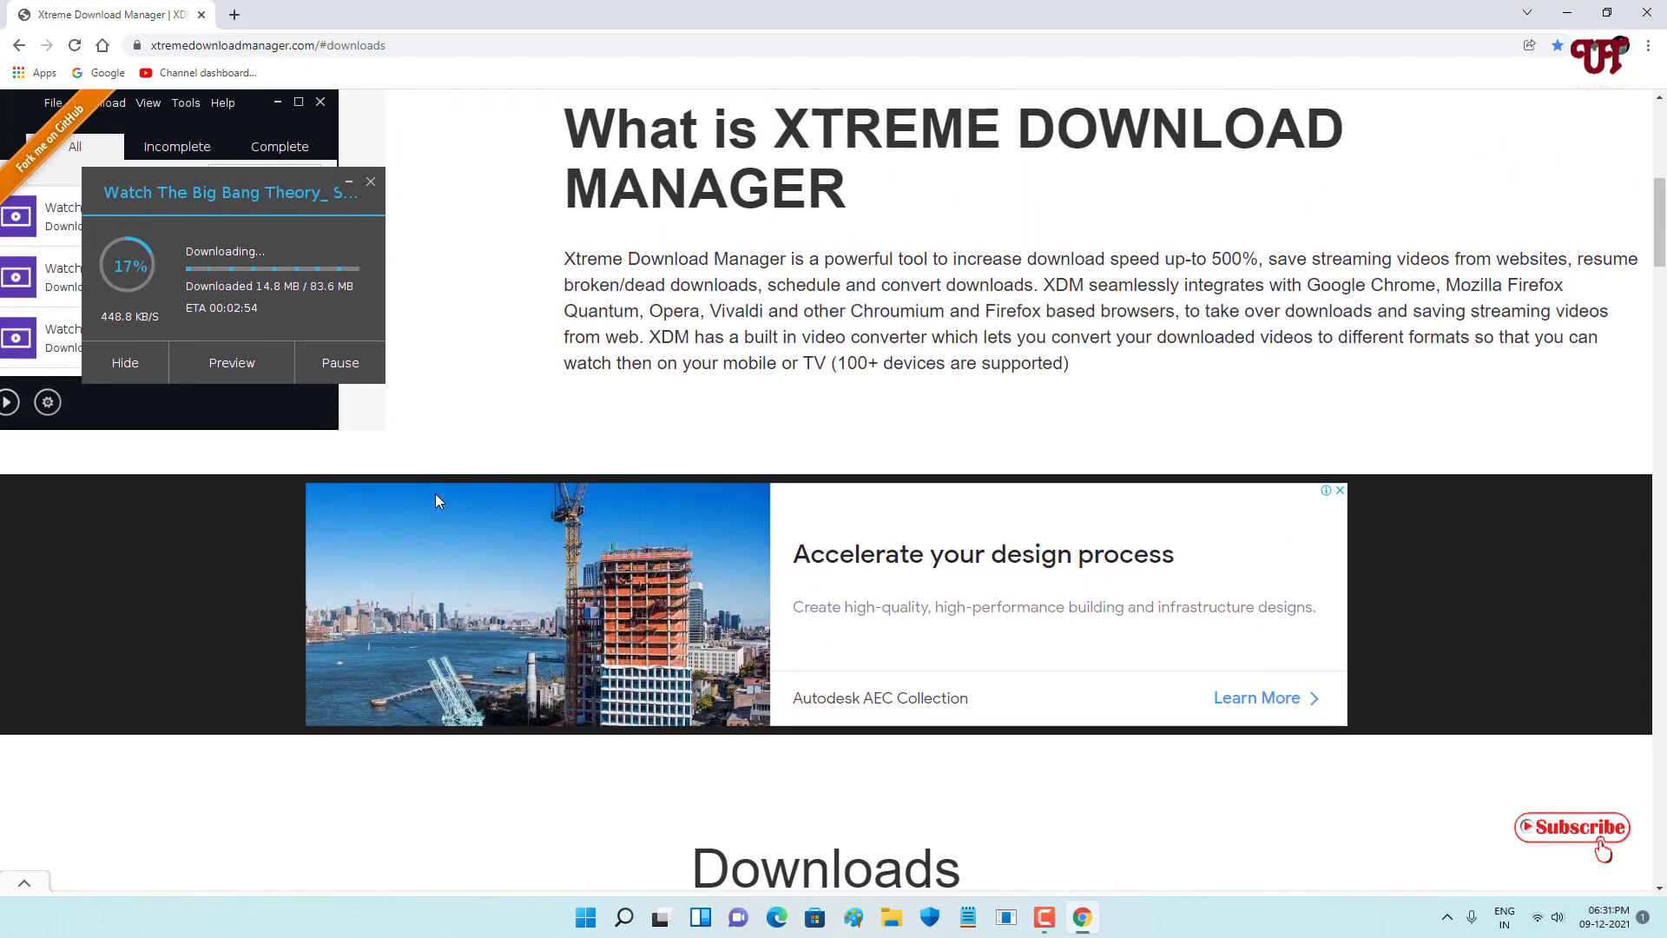
{"action": "scroll", "coordinate": [439, 501], "scroll_direction": "up", "scroll_amount": 2}
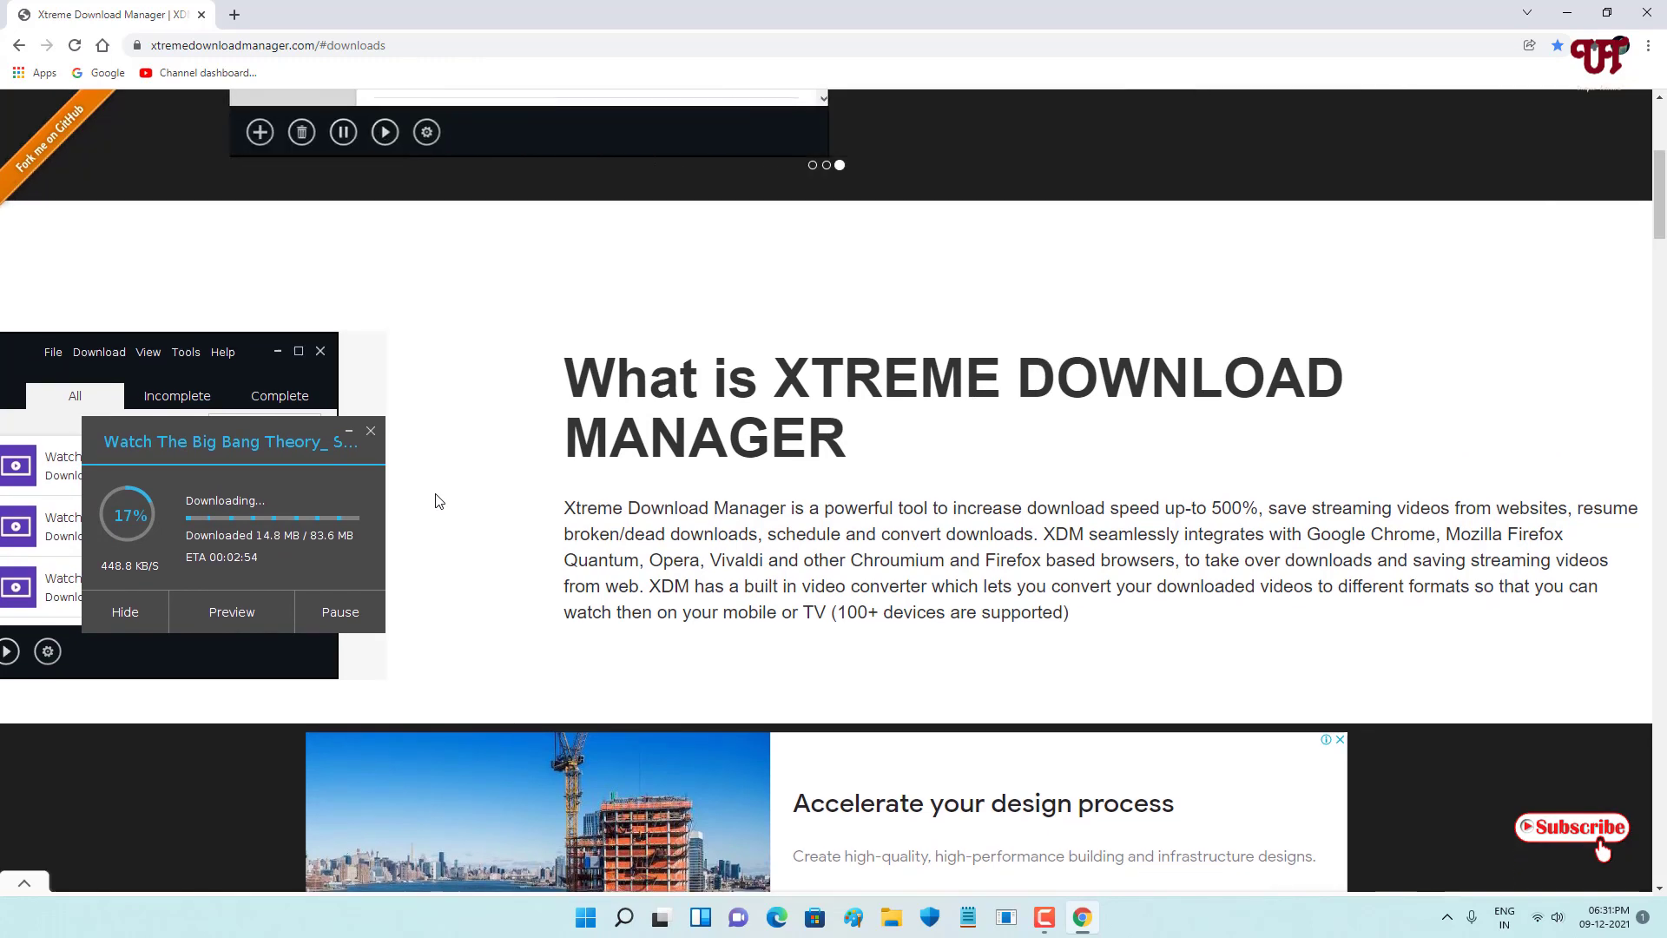
{"action": "scroll", "coordinate": [439, 501], "scroll_direction": "up", "scroll_amount": 1}
{"action": "scroll", "coordinate": [438, 501], "scroll_direction": "up", "scroll_amount": 1}
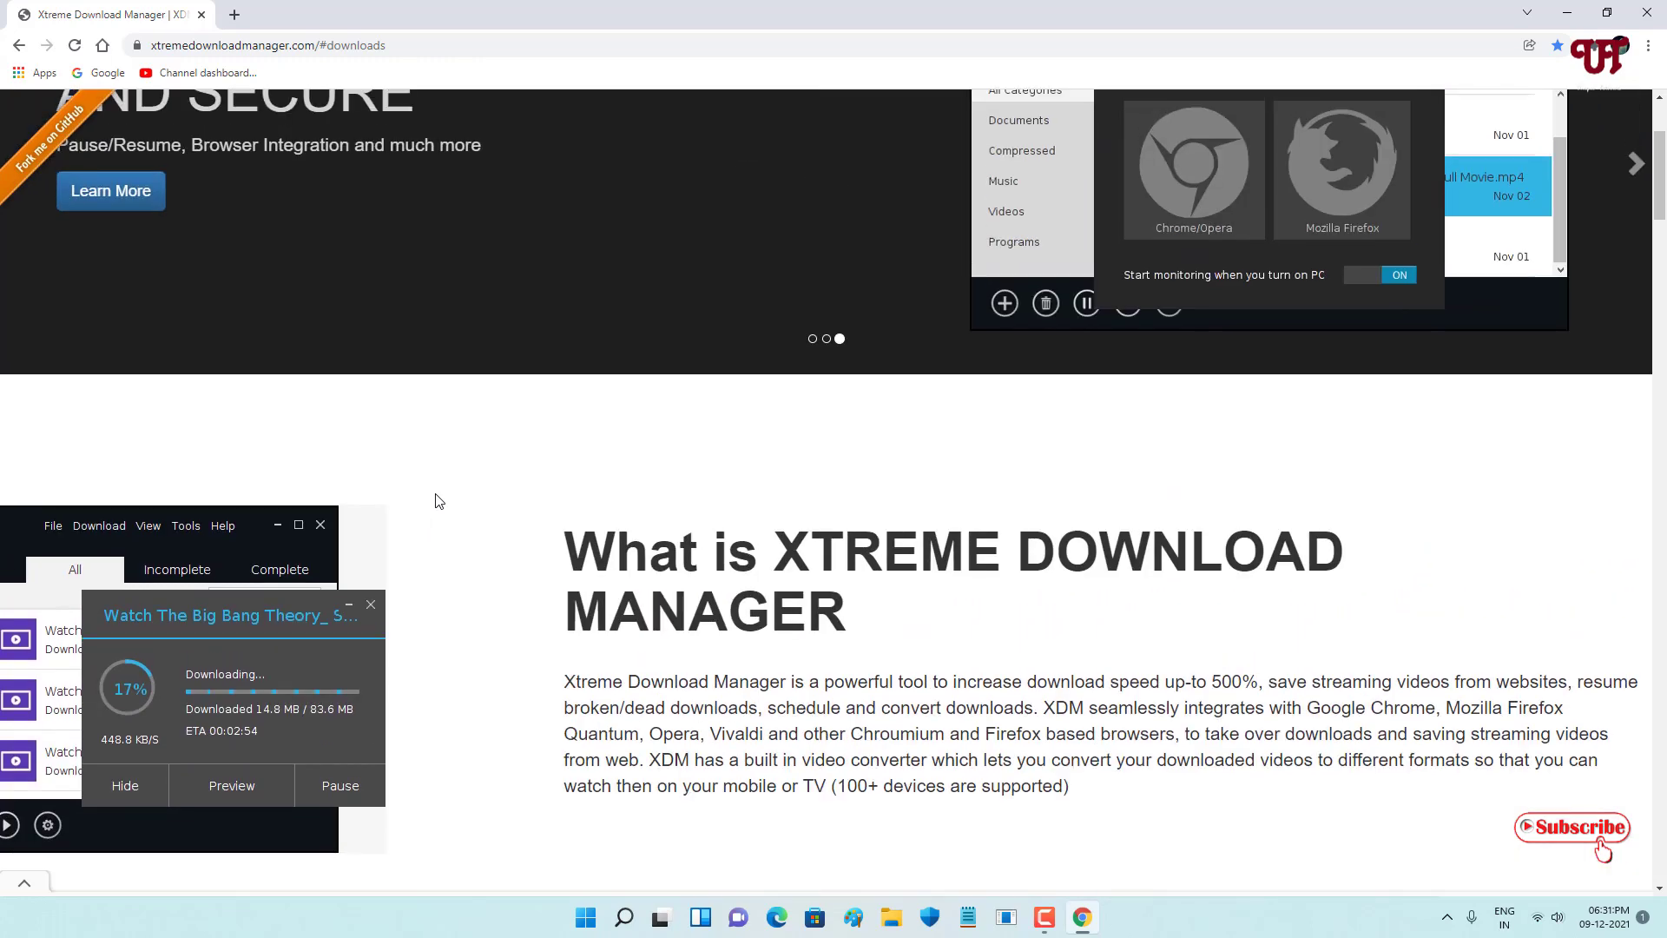
{"action": "scroll", "coordinate": [437, 499], "scroll_direction": "up", "scroll_amount": 2}
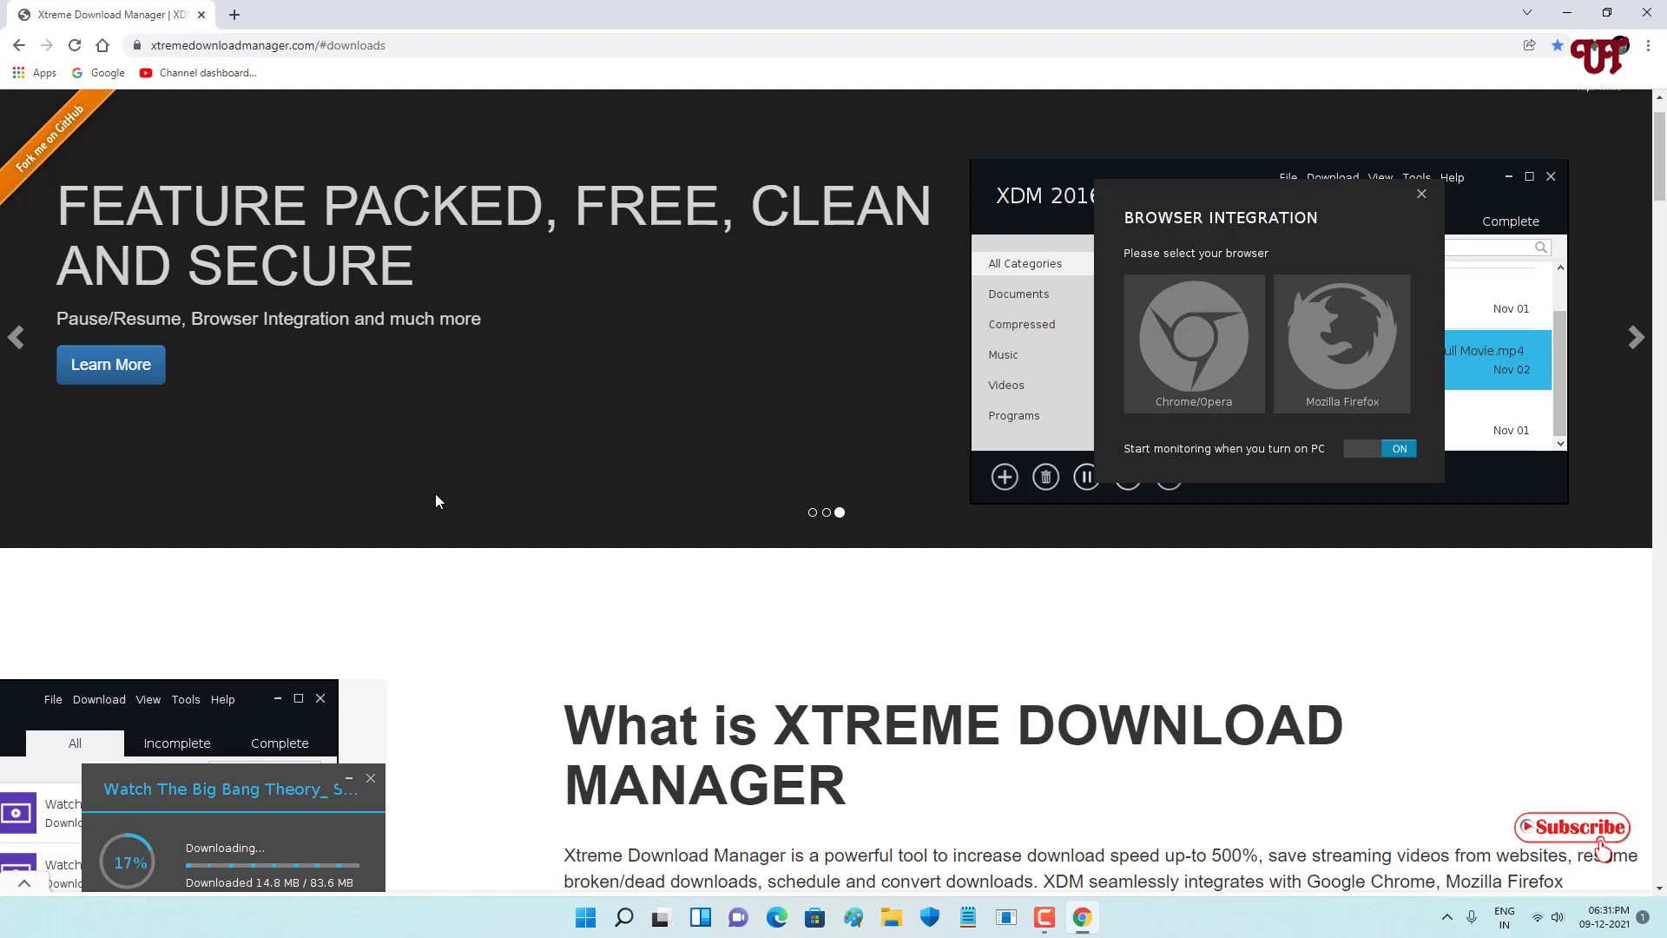
{"action": "scroll", "coordinate": [582, 676], "scroll_direction": "up", "scroll_amount": 1}
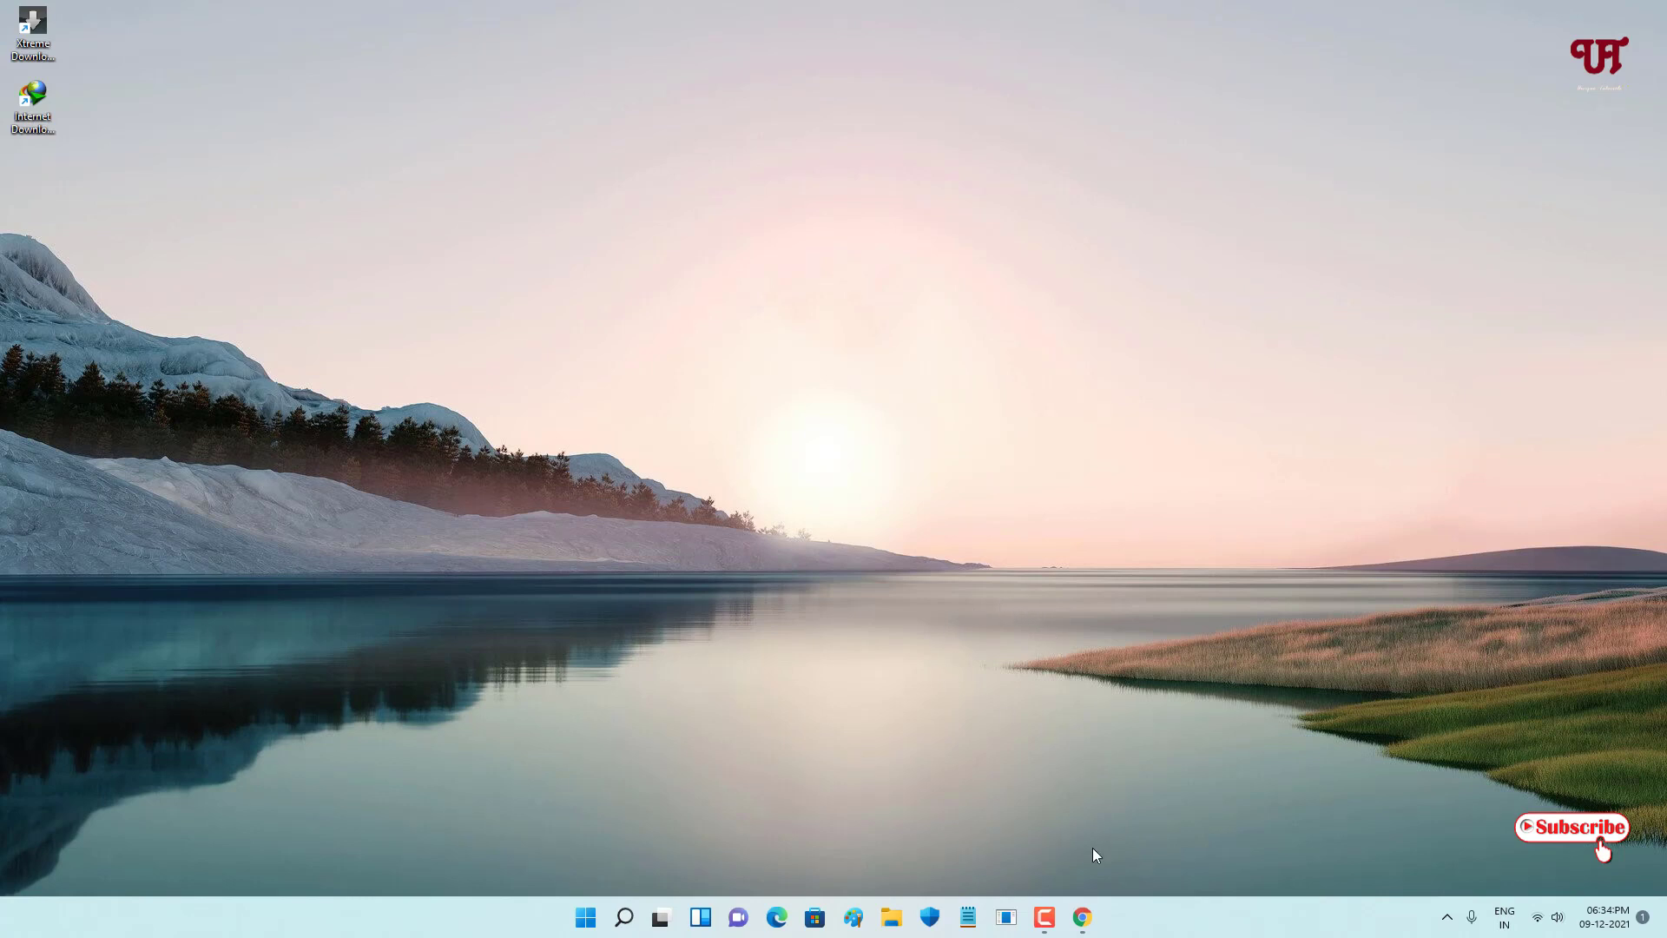
Open the Xtreme Download Manager extension's Chrome Web Store page from the search results.
{"action": "left_click", "coordinate": [1089, 918]}
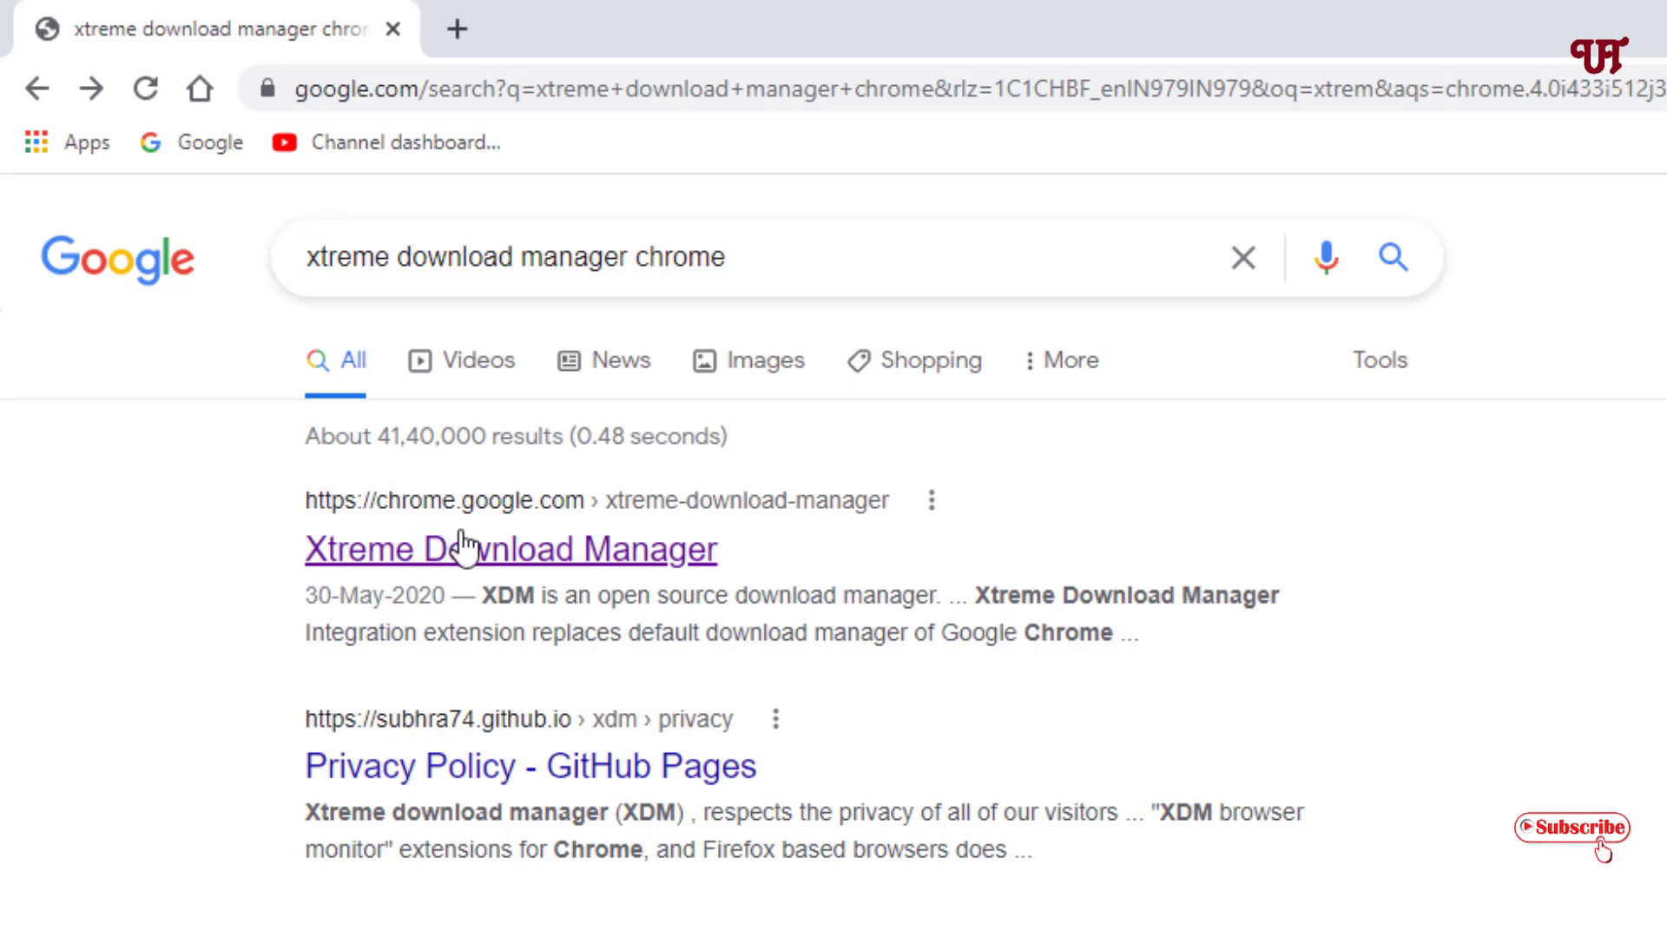
{"action": "left_click", "coordinate": [515, 573]}
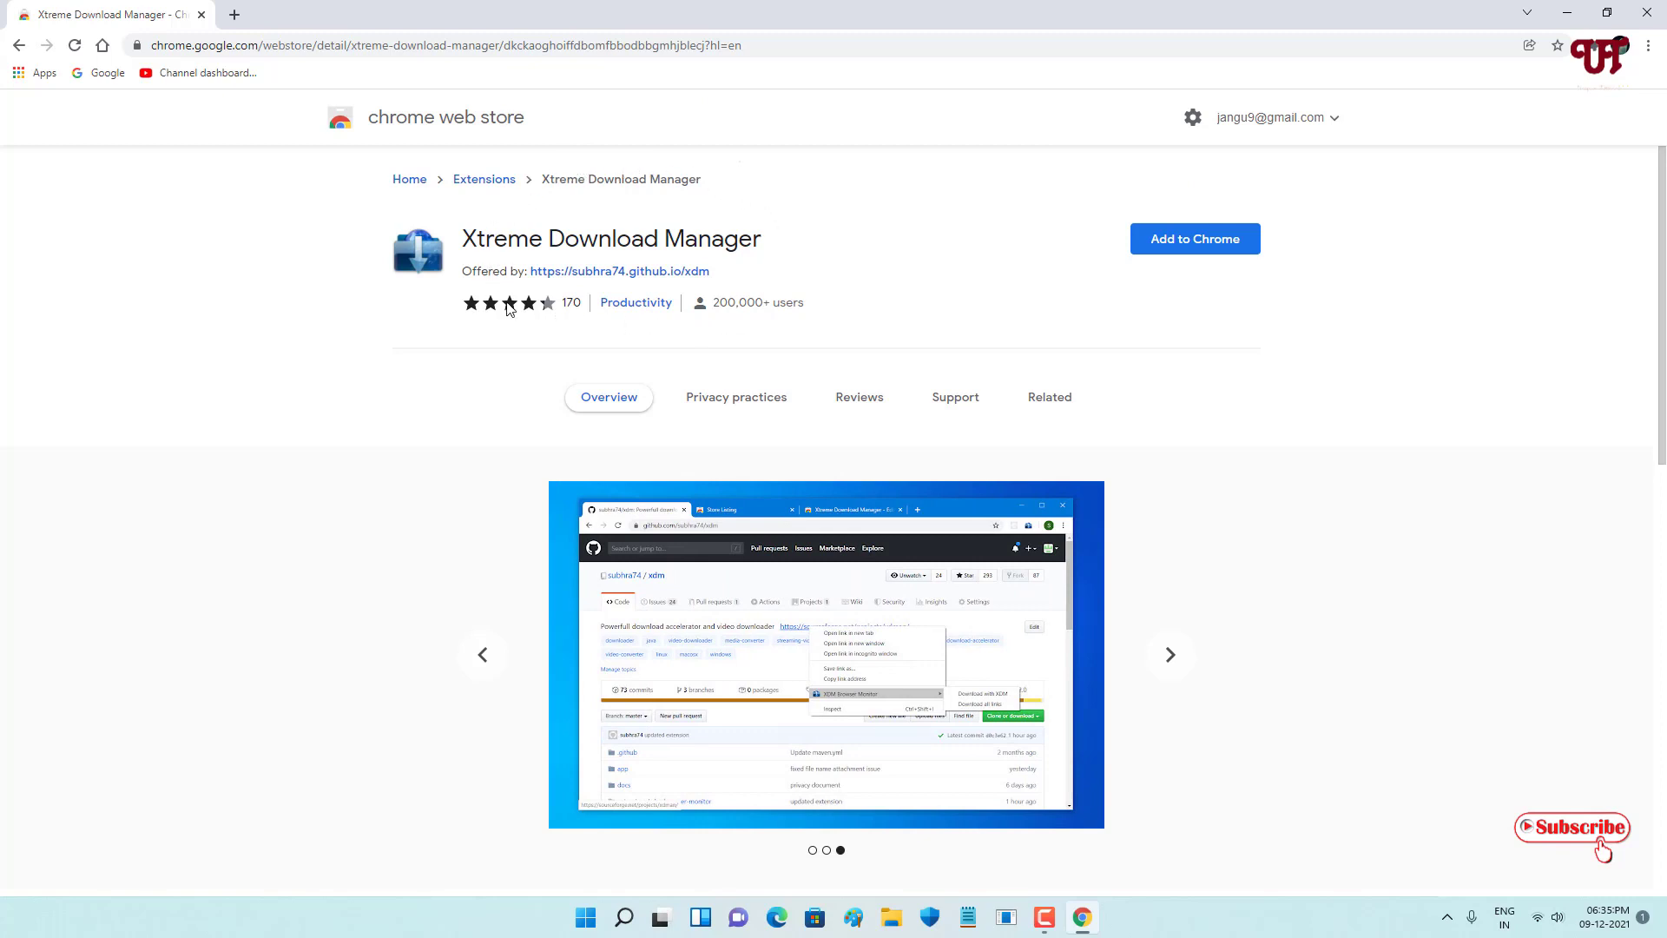
Minimize Chrome and launch Xtreme Download Manager from its desktop shortcut.
{"action": "left_click", "coordinate": [1568, 12]}
{"action": "left_click", "coordinate": [28, 46]}
{"action": "double_click", "coordinate": [28, 45]}
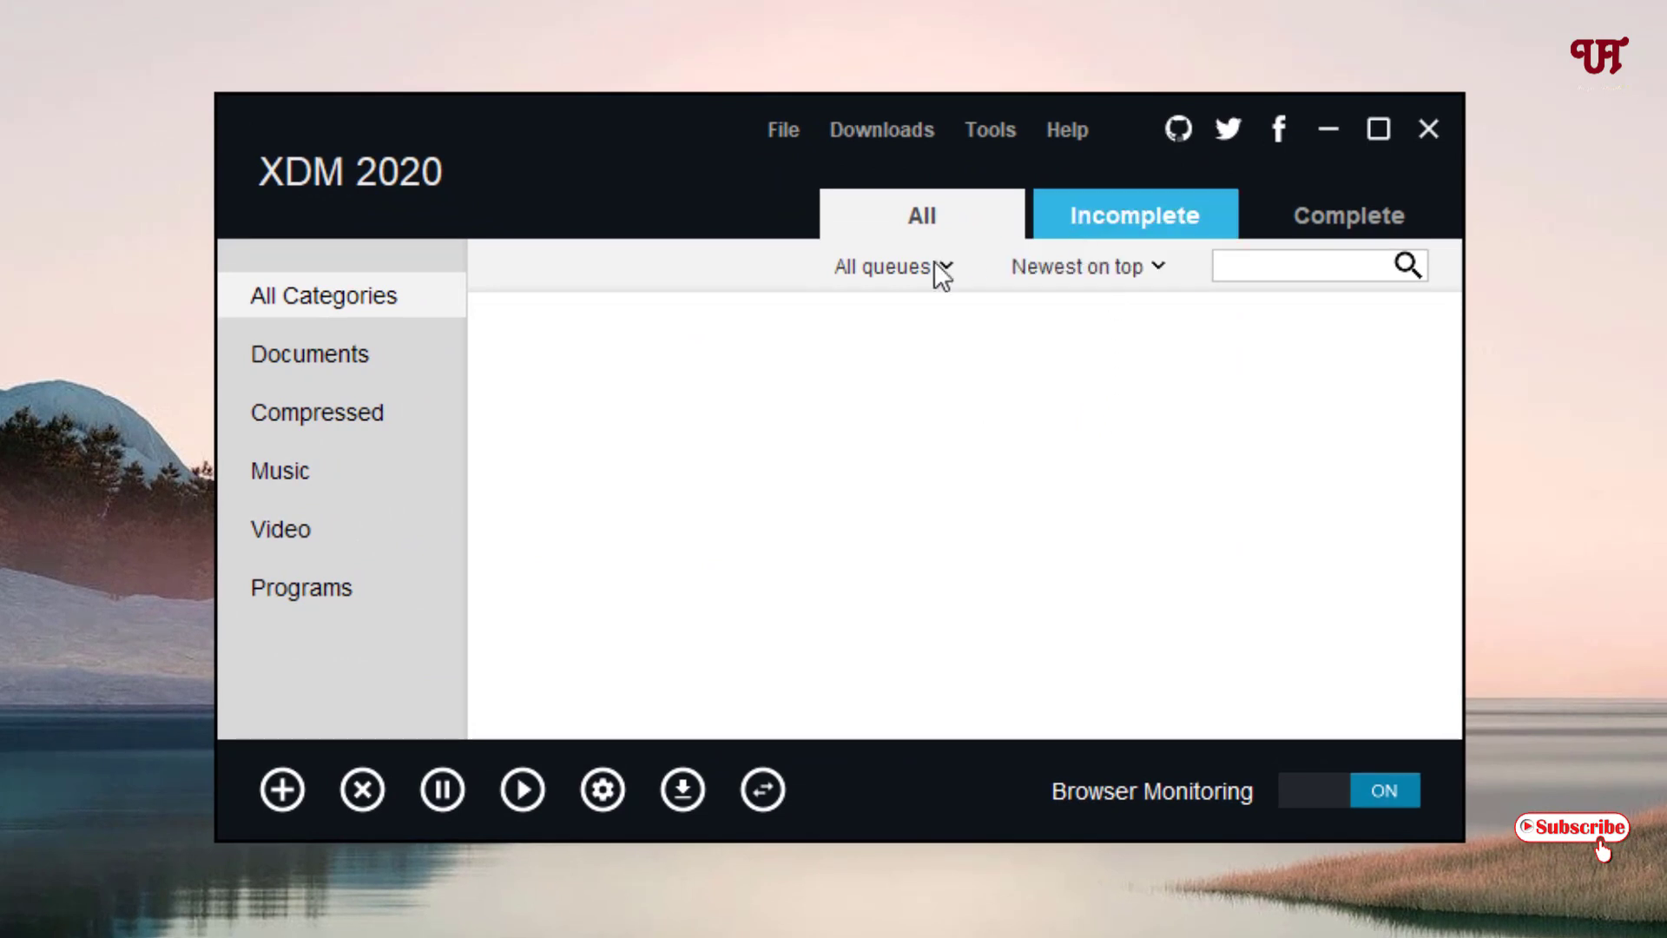
Copy the Firefox add-on install URL from XDM's Tools > Browser monitoring settings.
{"action": "left_click", "coordinate": [992, 132]}
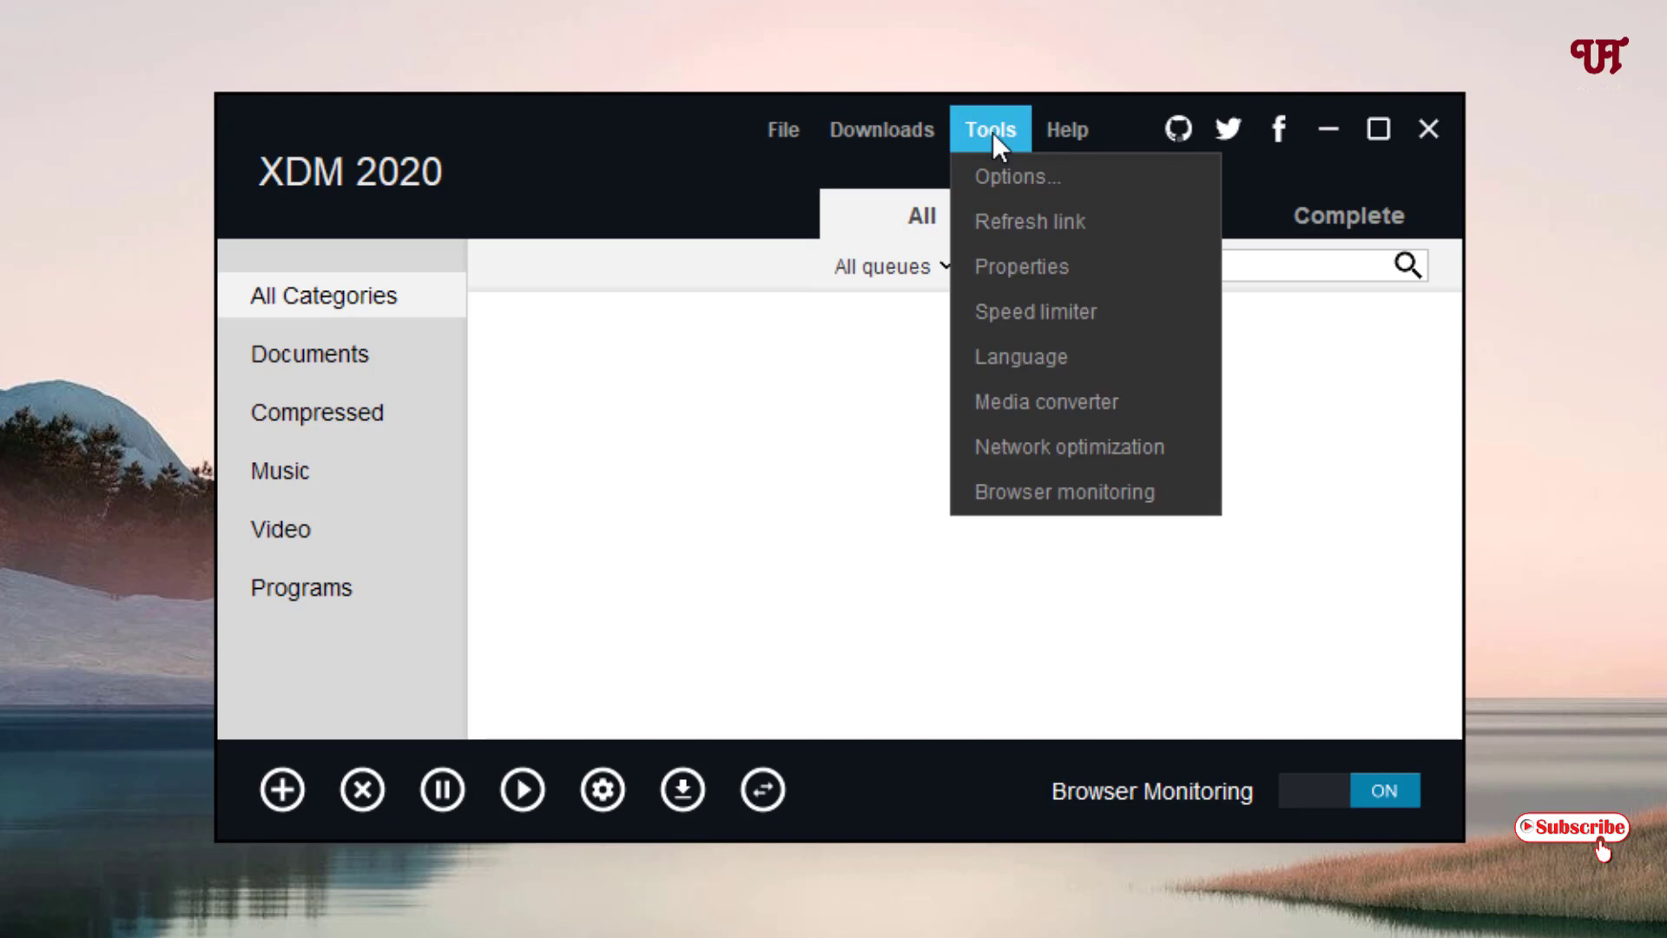
{"action": "left_click", "coordinate": [1029, 492]}
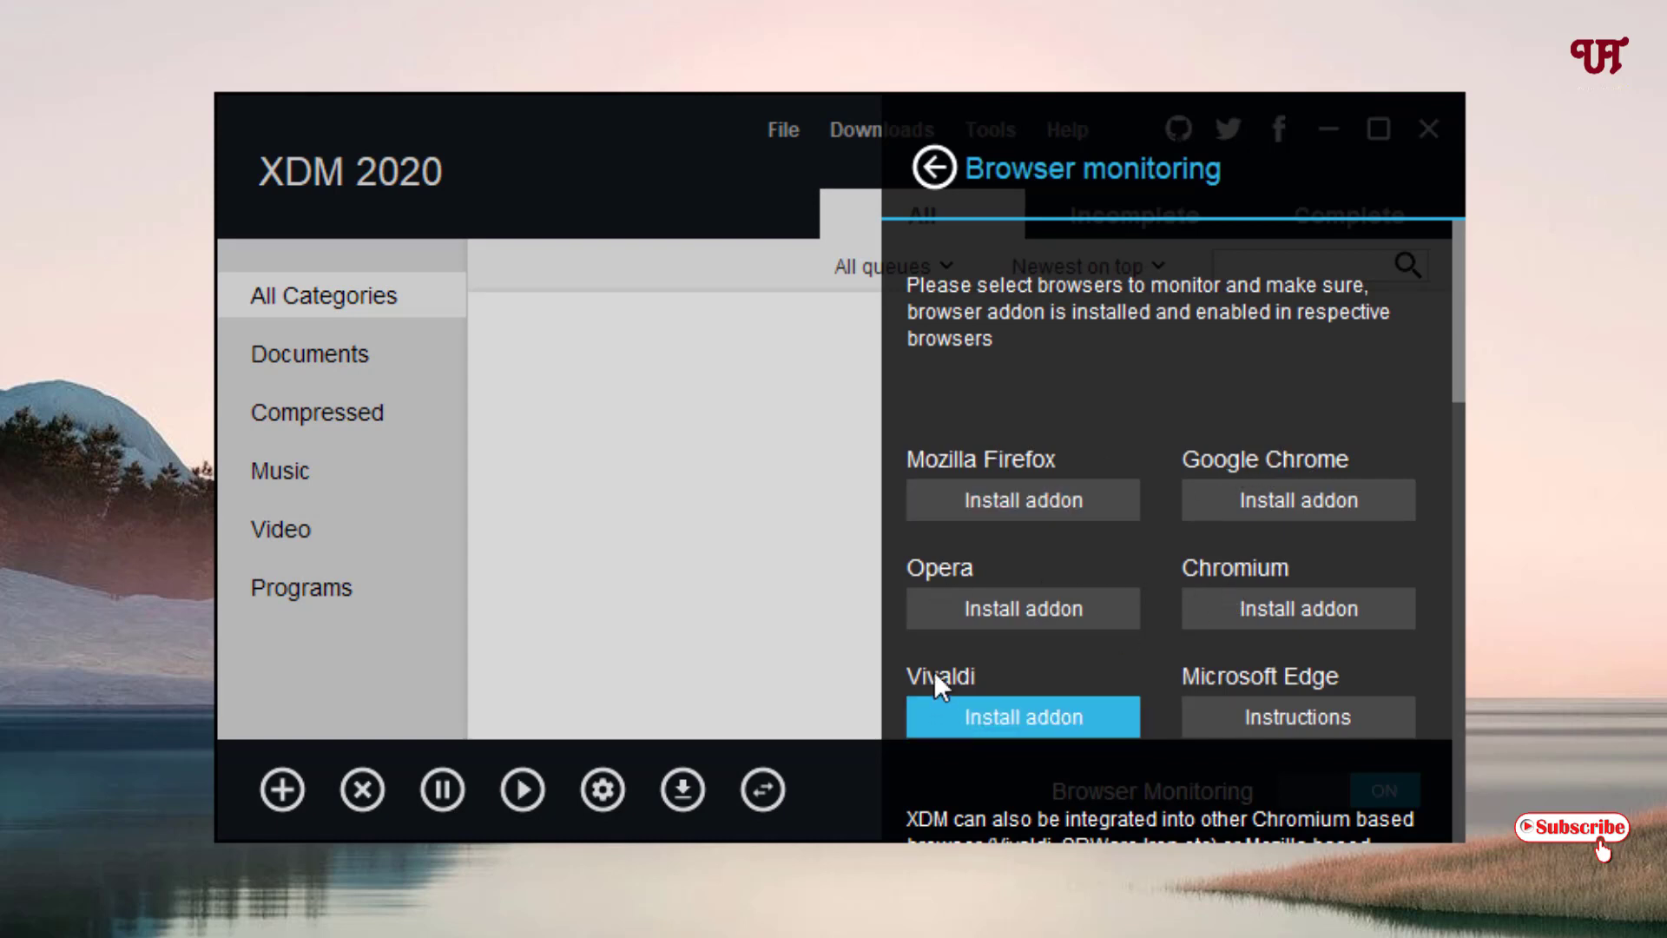
{"action": "scroll", "coordinate": [934, 670], "scroll_direction": "down", "scroll_amount": 1}
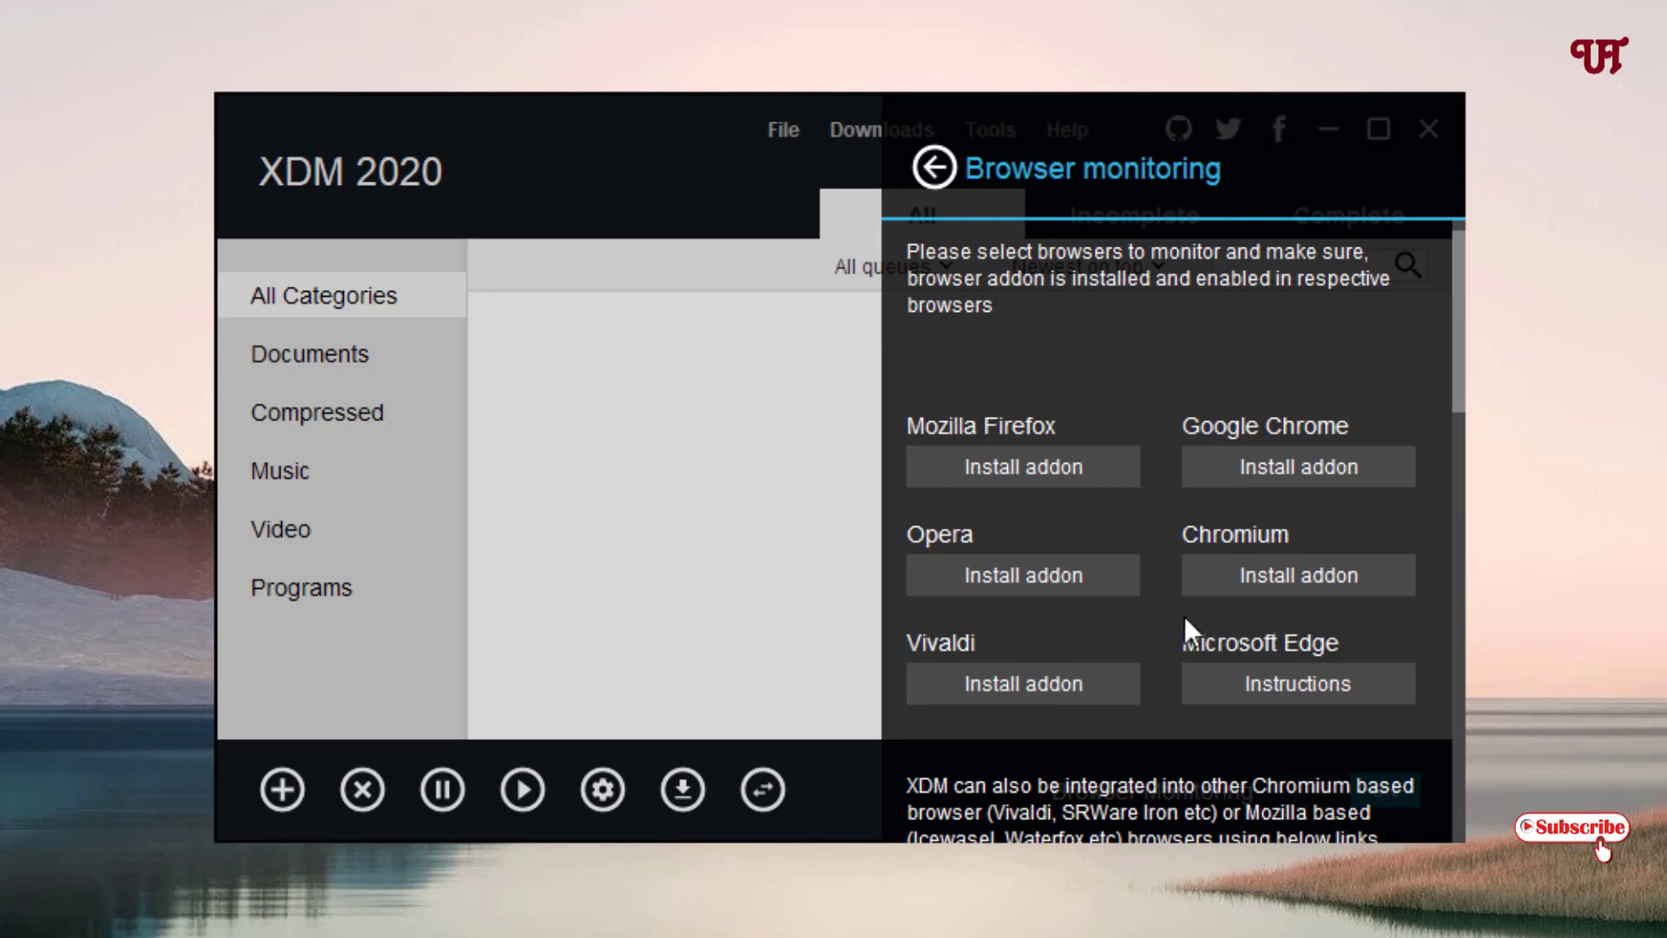
{"action": "scroll", "coordinate": [1181, 614], "scroll_direction": "up", "scroll_amount": 1}
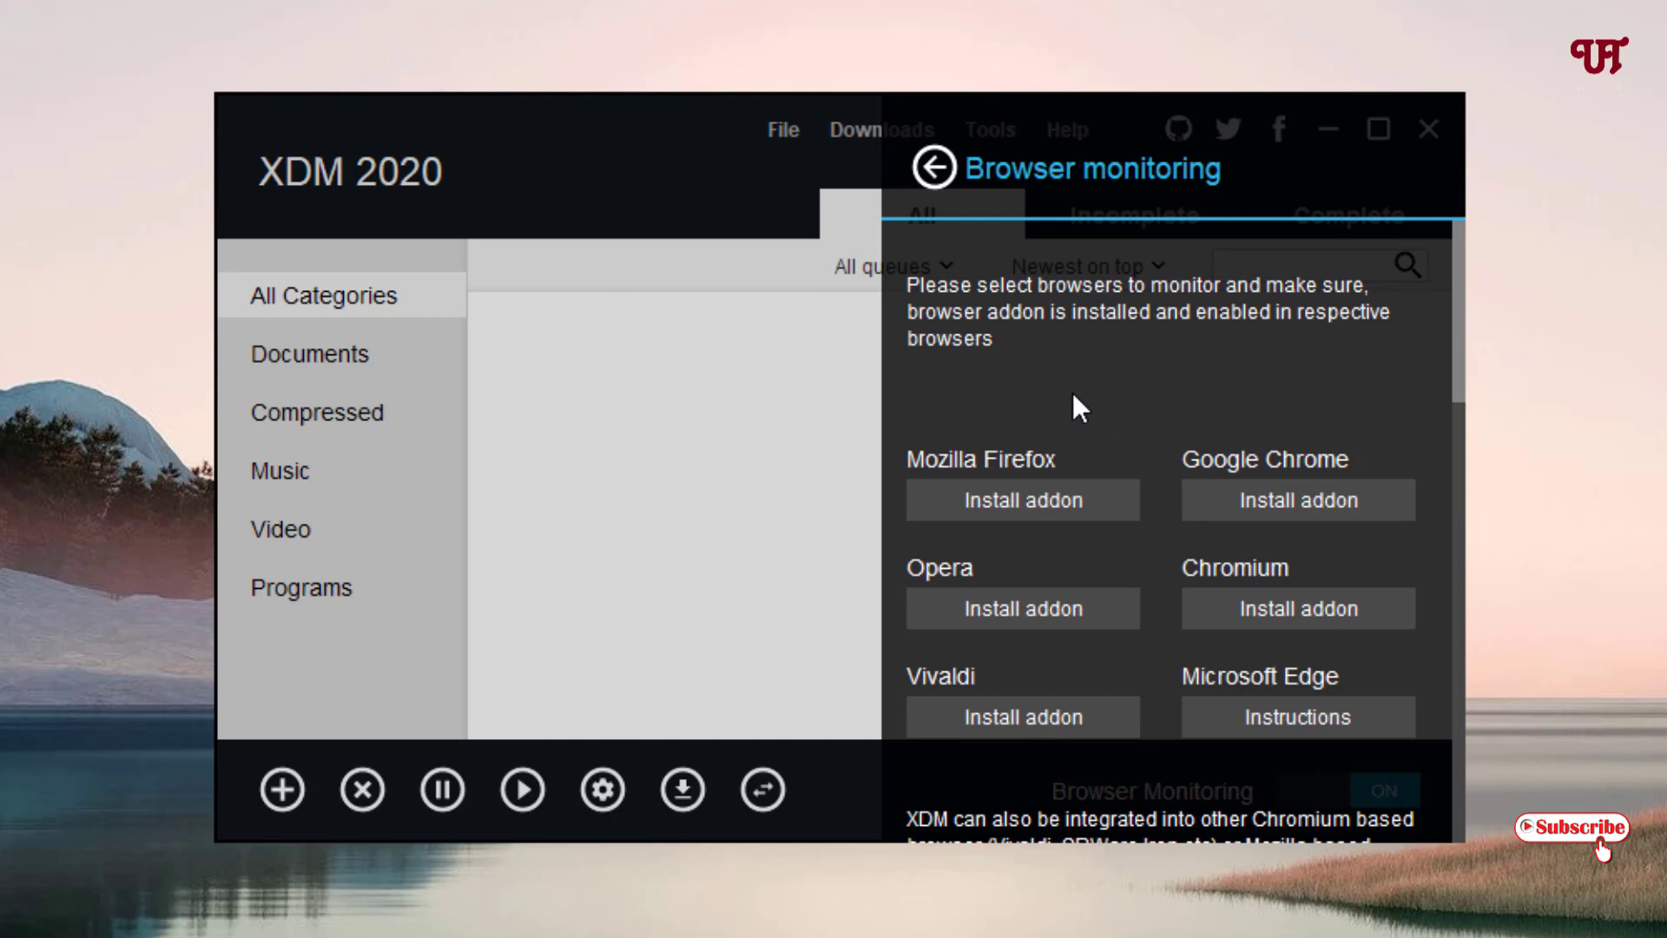
{"action": "left_click", "coordinate": [993, 498]}
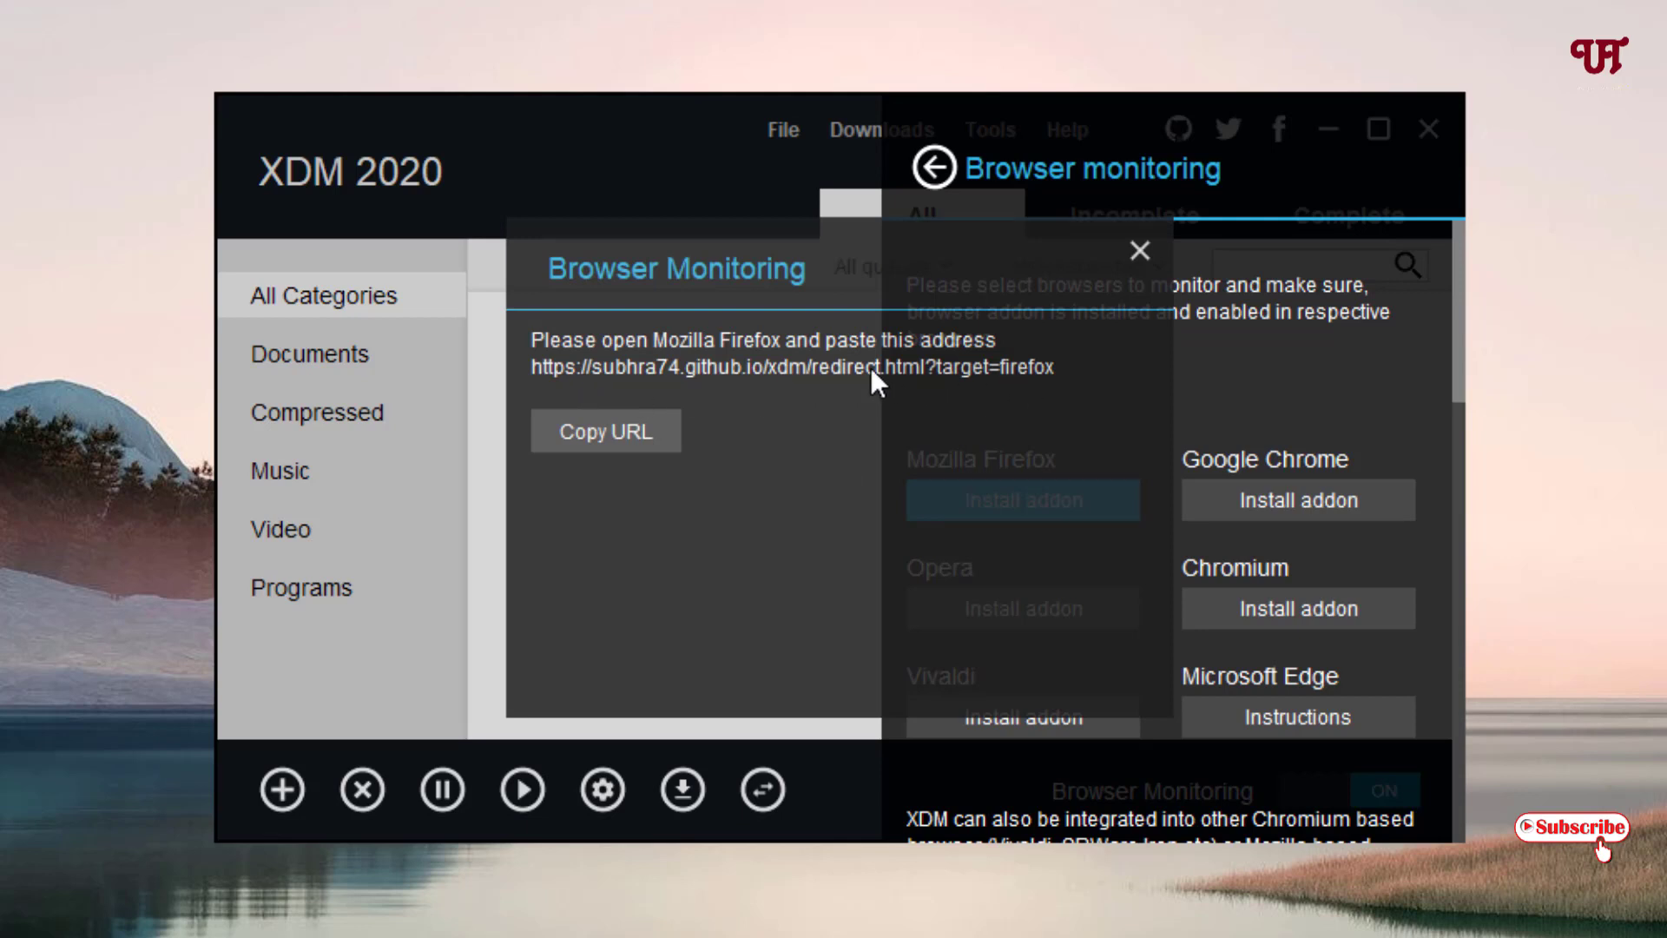
{"action": "left_click", "coordinate": [620, 434]}
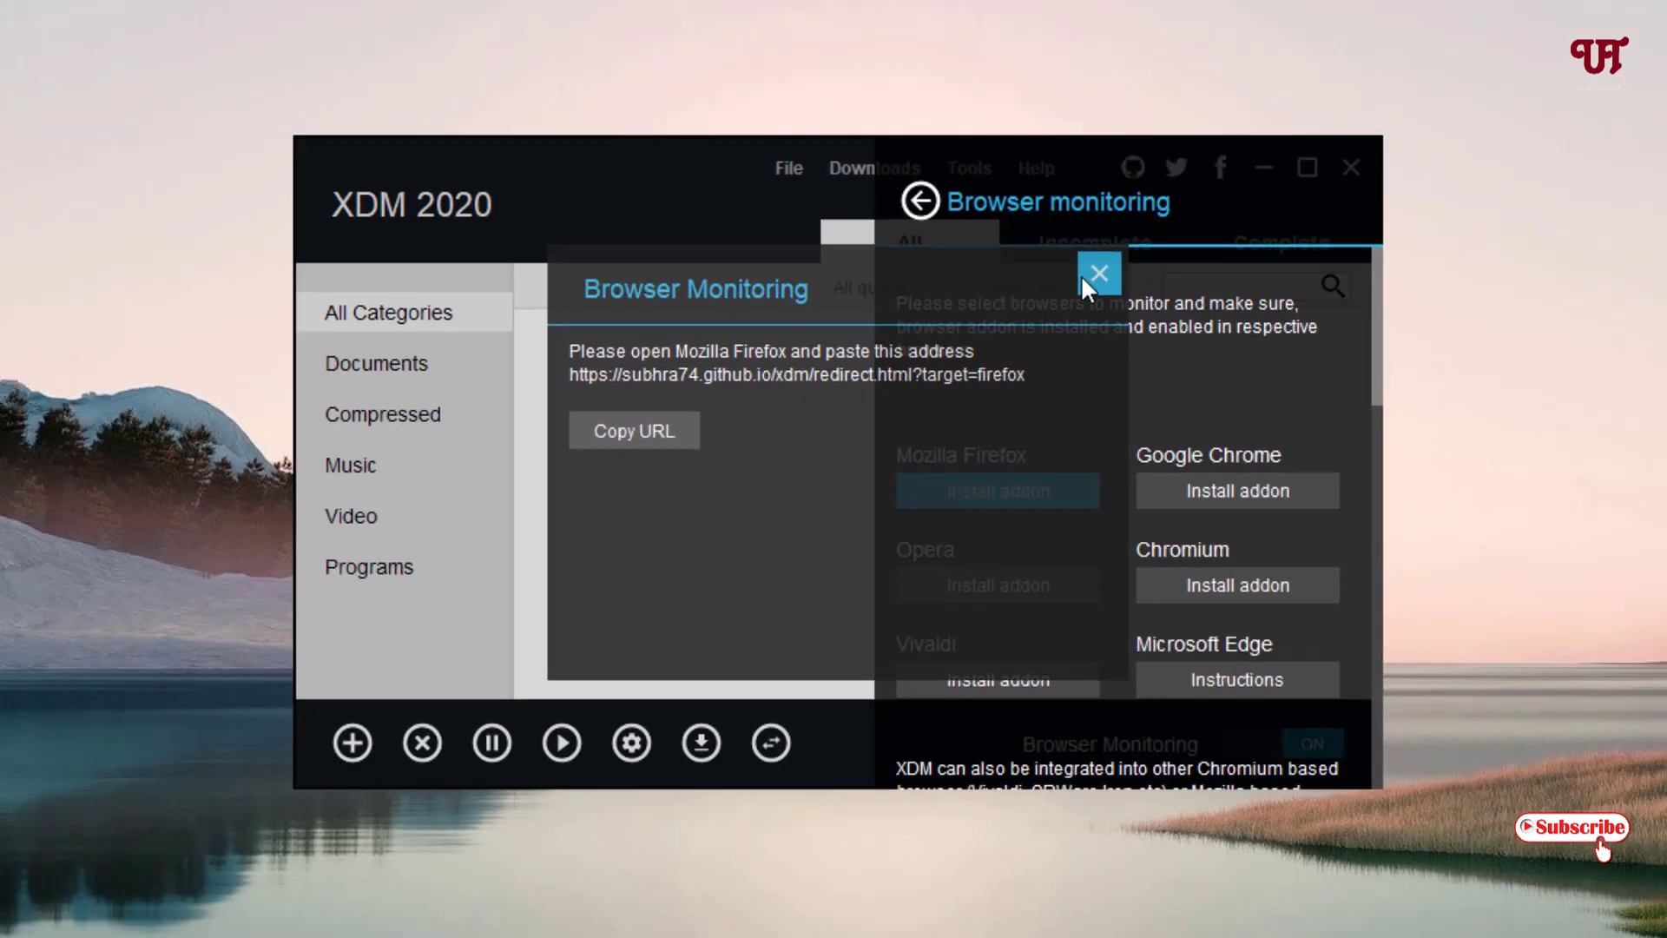
Close the add-on dialog and XDM 2020, then bring Chrome back on the Google homepage.
{"action": "left_click", "coordinate": [1140, 251]}
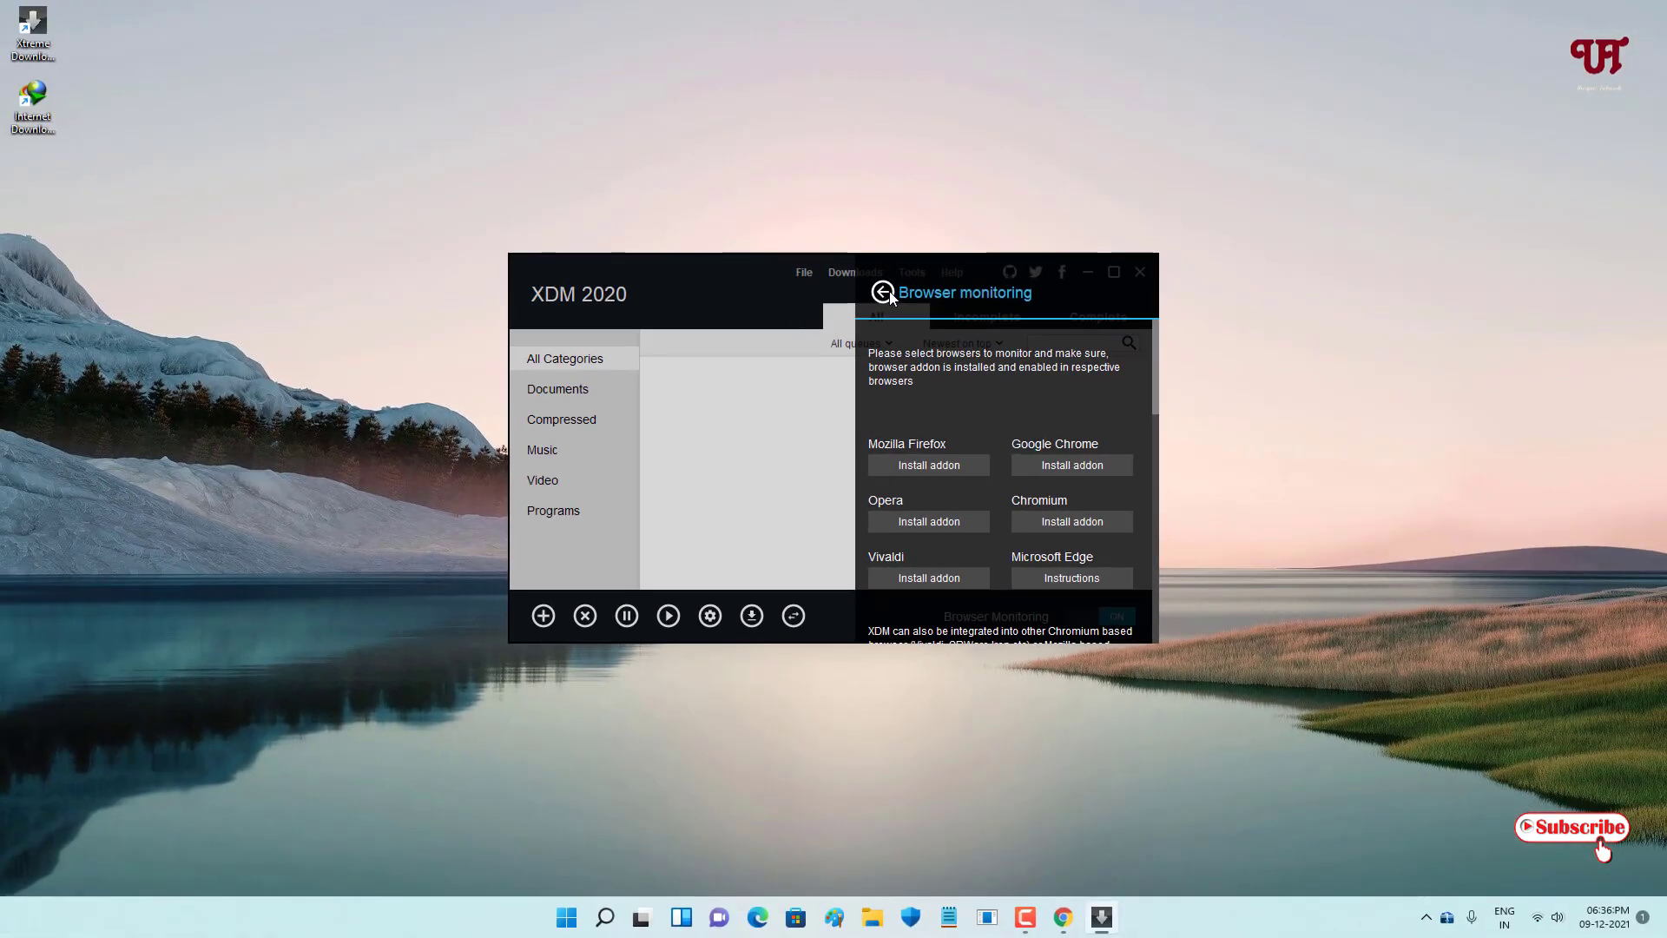
{"action": "key", "text": "alt+F4"}
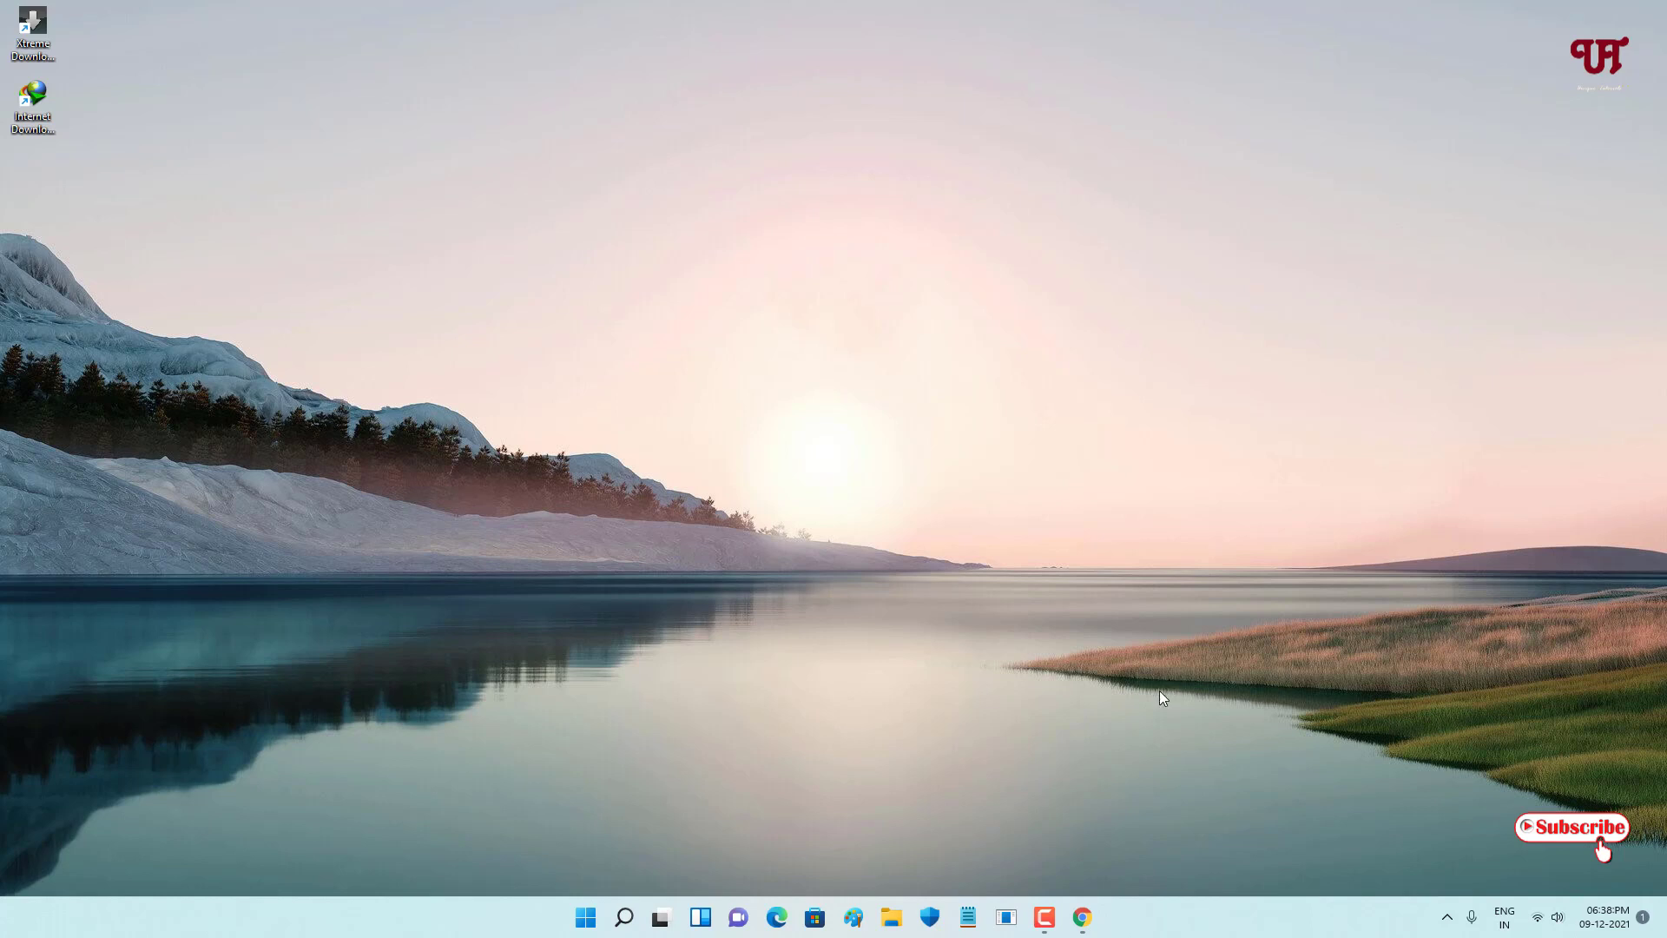
{"action": "left_click", "coordinate": [1081, 919]}
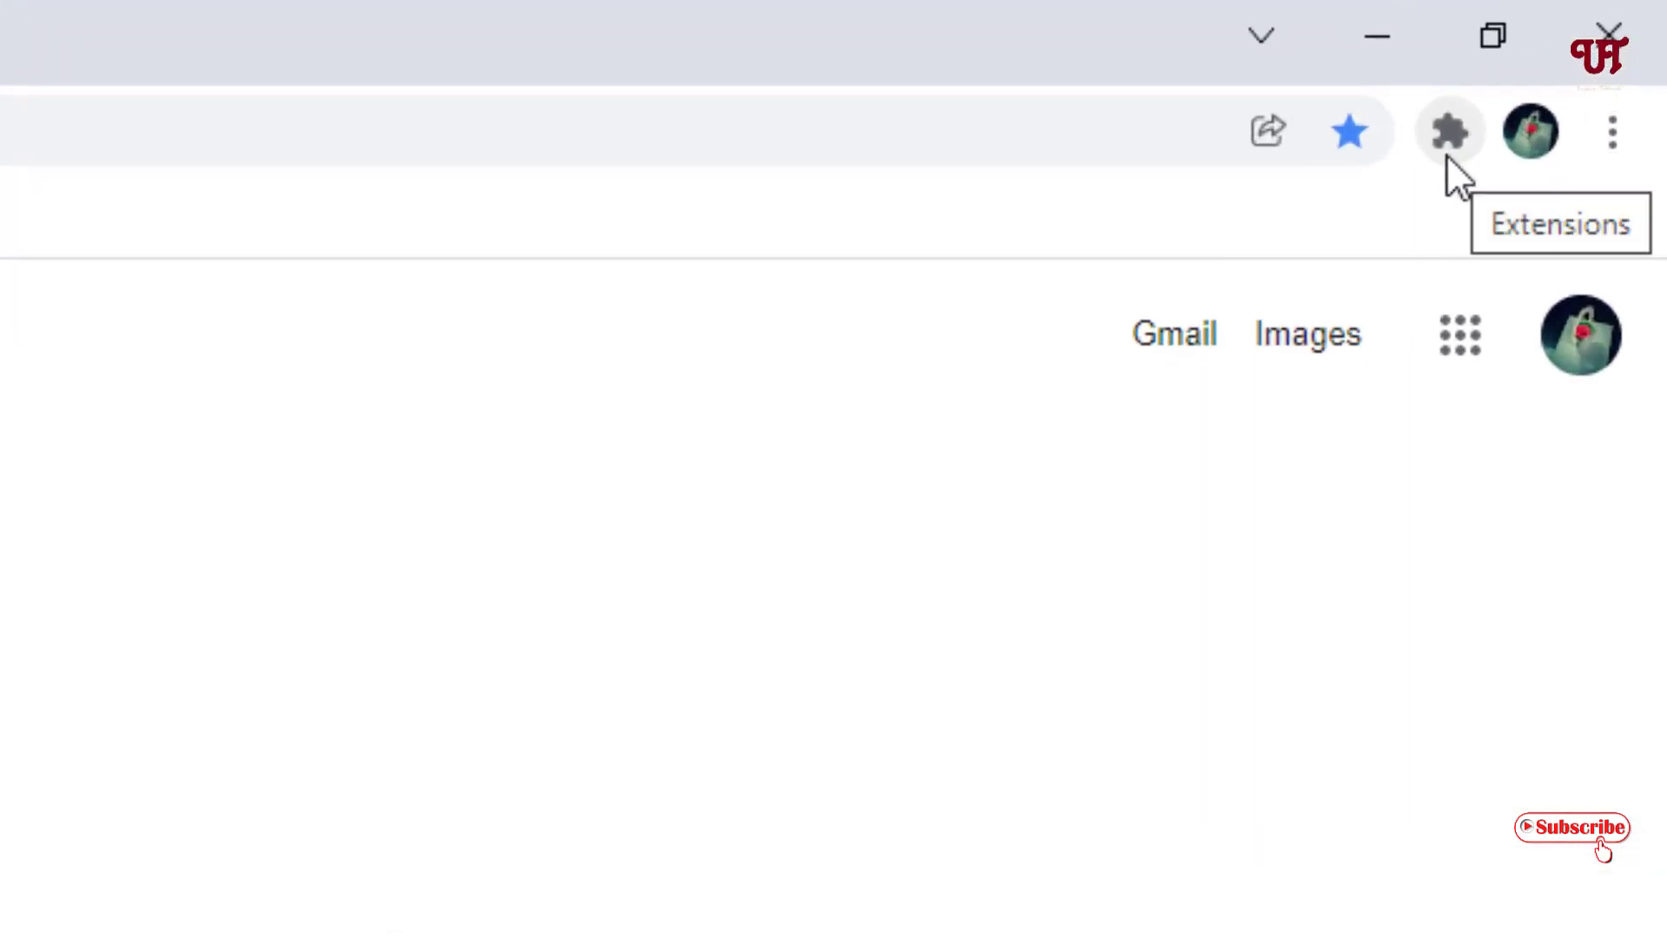
Pin the IDM Integration Module extension to Chrome's toolbar.
{"action": "left_click", "coordinate": [1448, 154]}
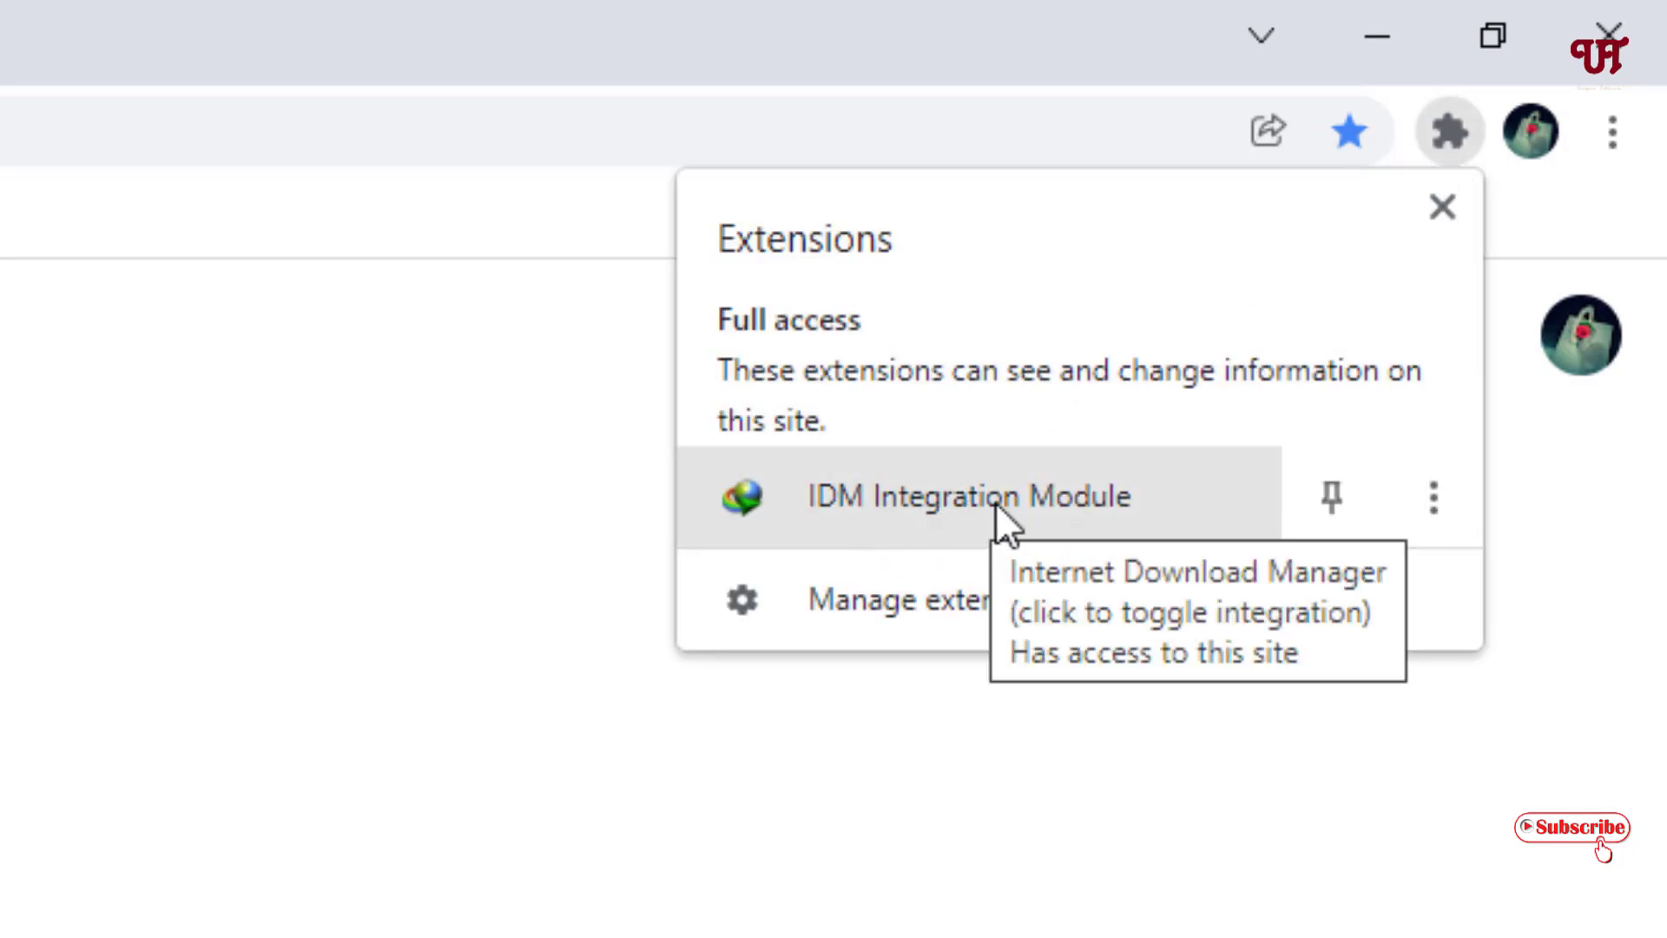
{"action": "left_click", "coordinate": [1342, 504]}
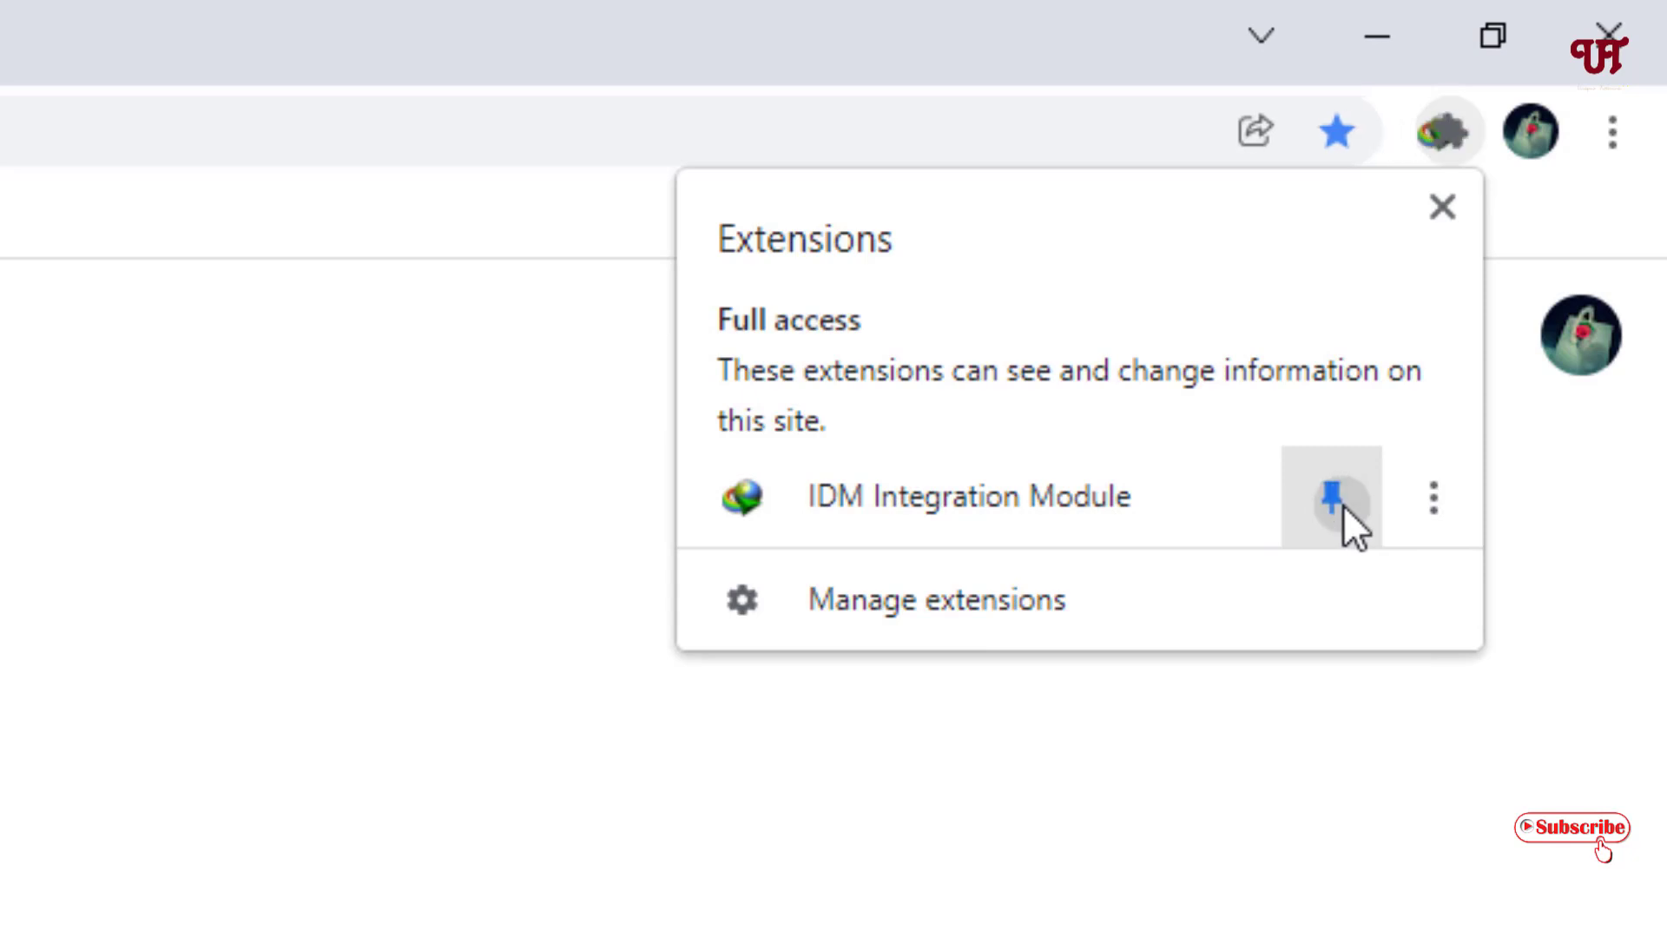
{"action": "left_click", "coordinate": [1488, 886]}
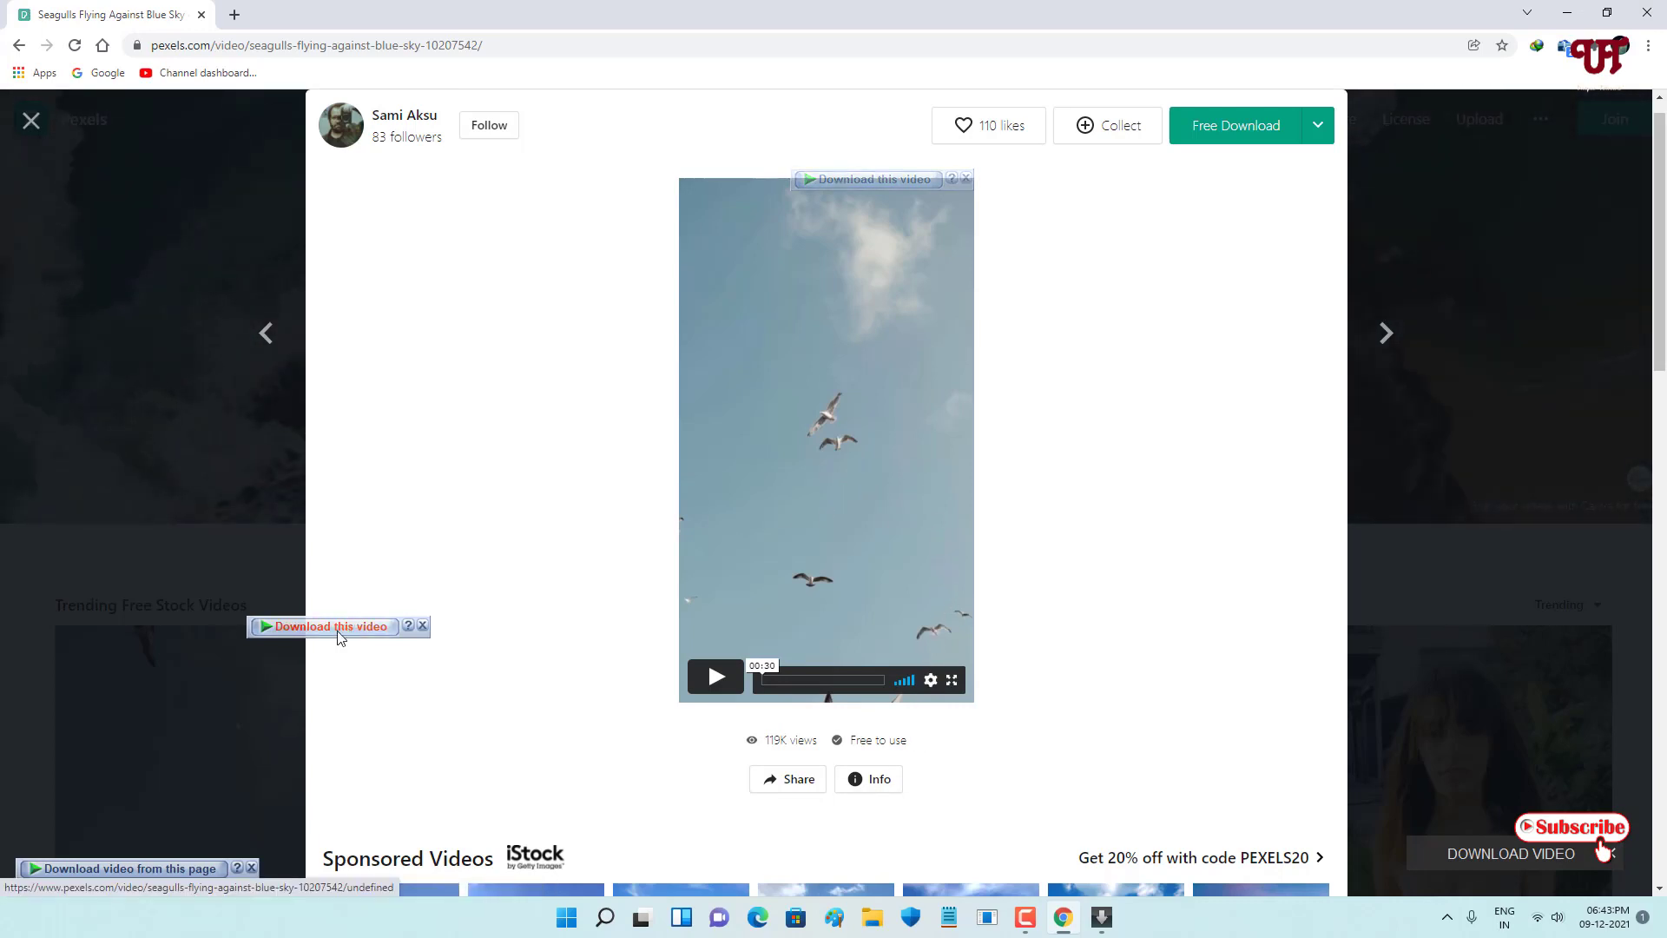
Preview the MP4 files that IDM and XDM each offer for the seagull video.
{"action": "left_click", "coordinate": [845, 180]}
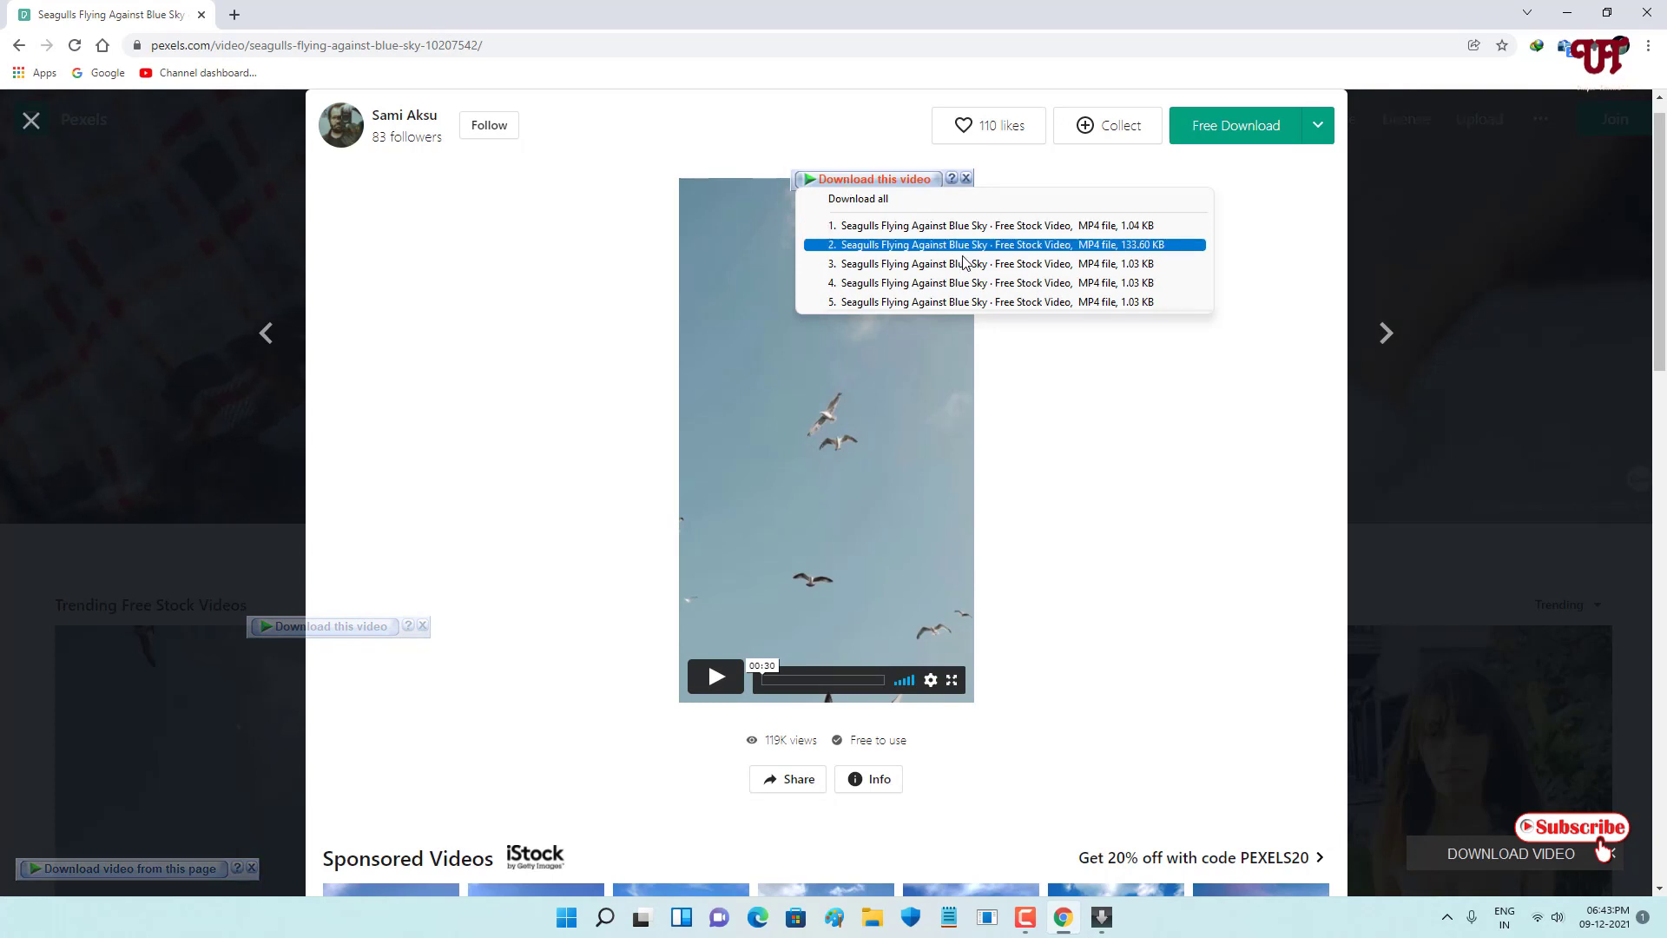
{"action": "left_click", "coordinate": [1041, 451]}
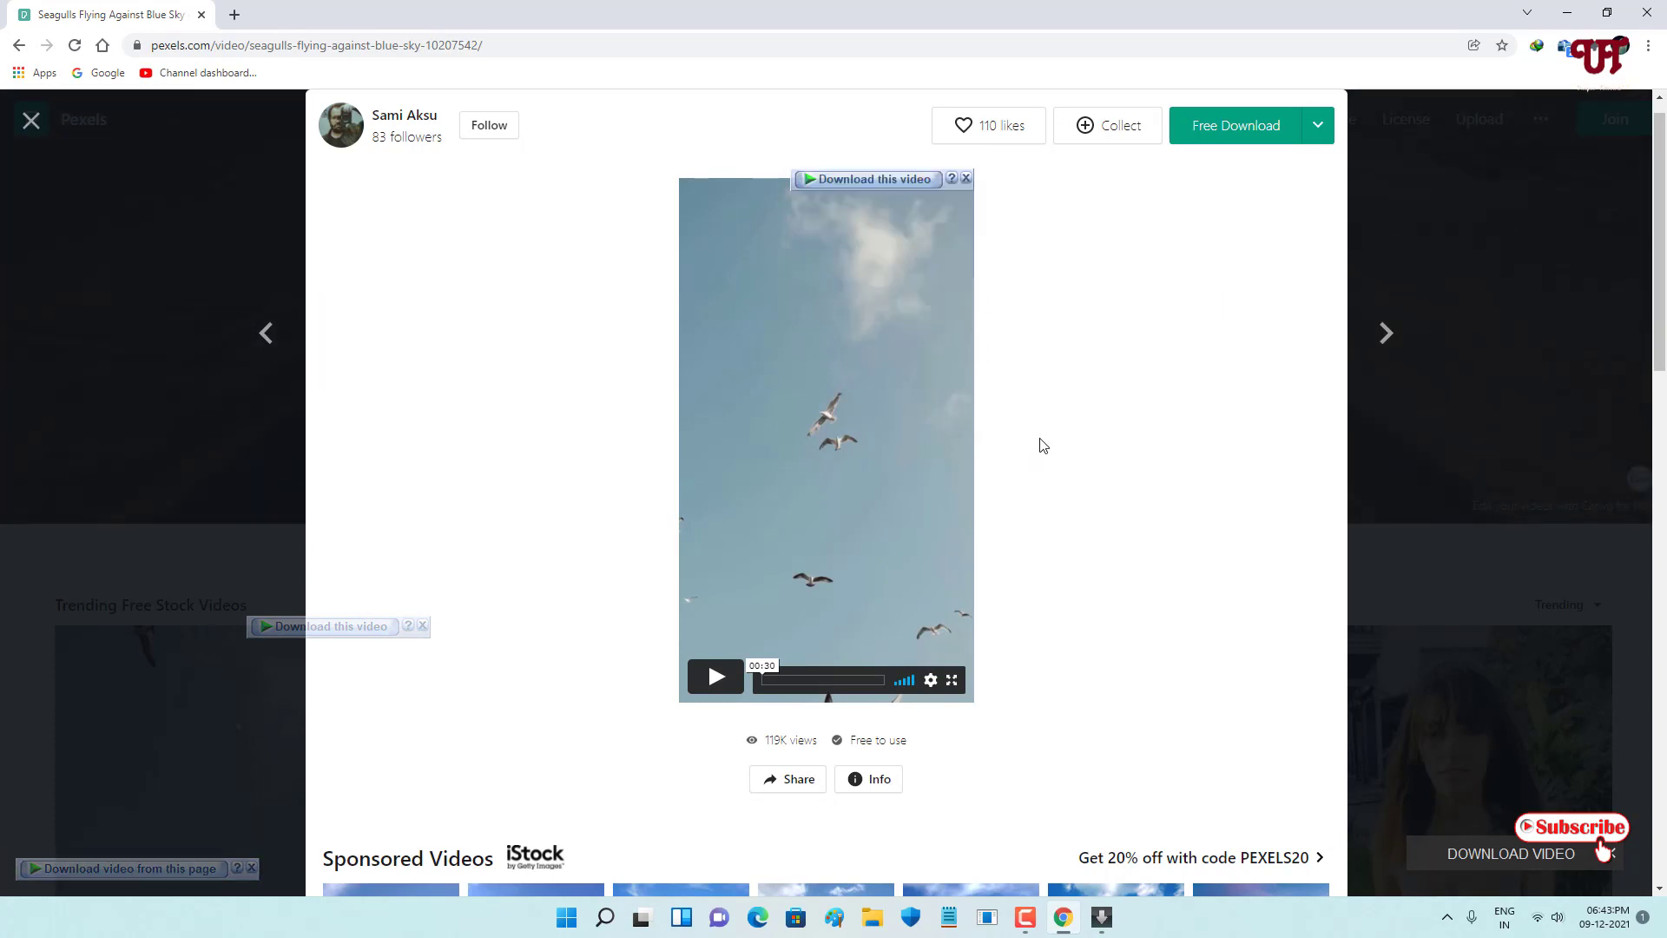
{"action": "left_click", "coordinate": [1518, 861]}
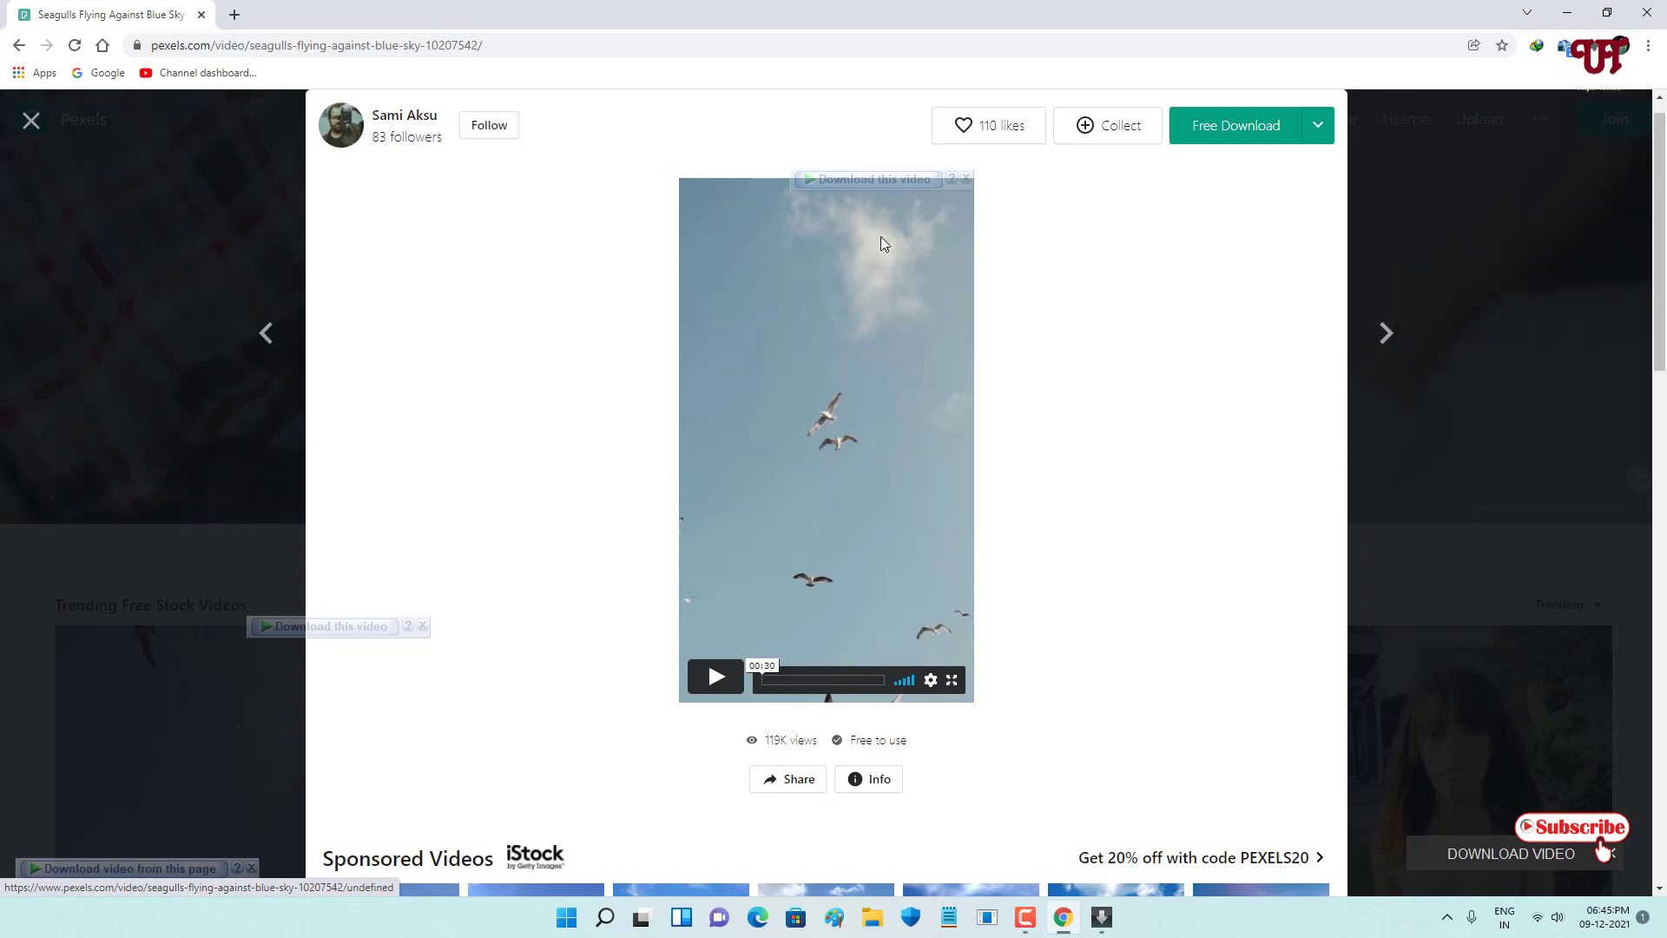
Download the 133.60 KB seagull MP4 with IDM and dismiss the completion notice.
{"action": "left_click", "coordinate": [875, 179]}
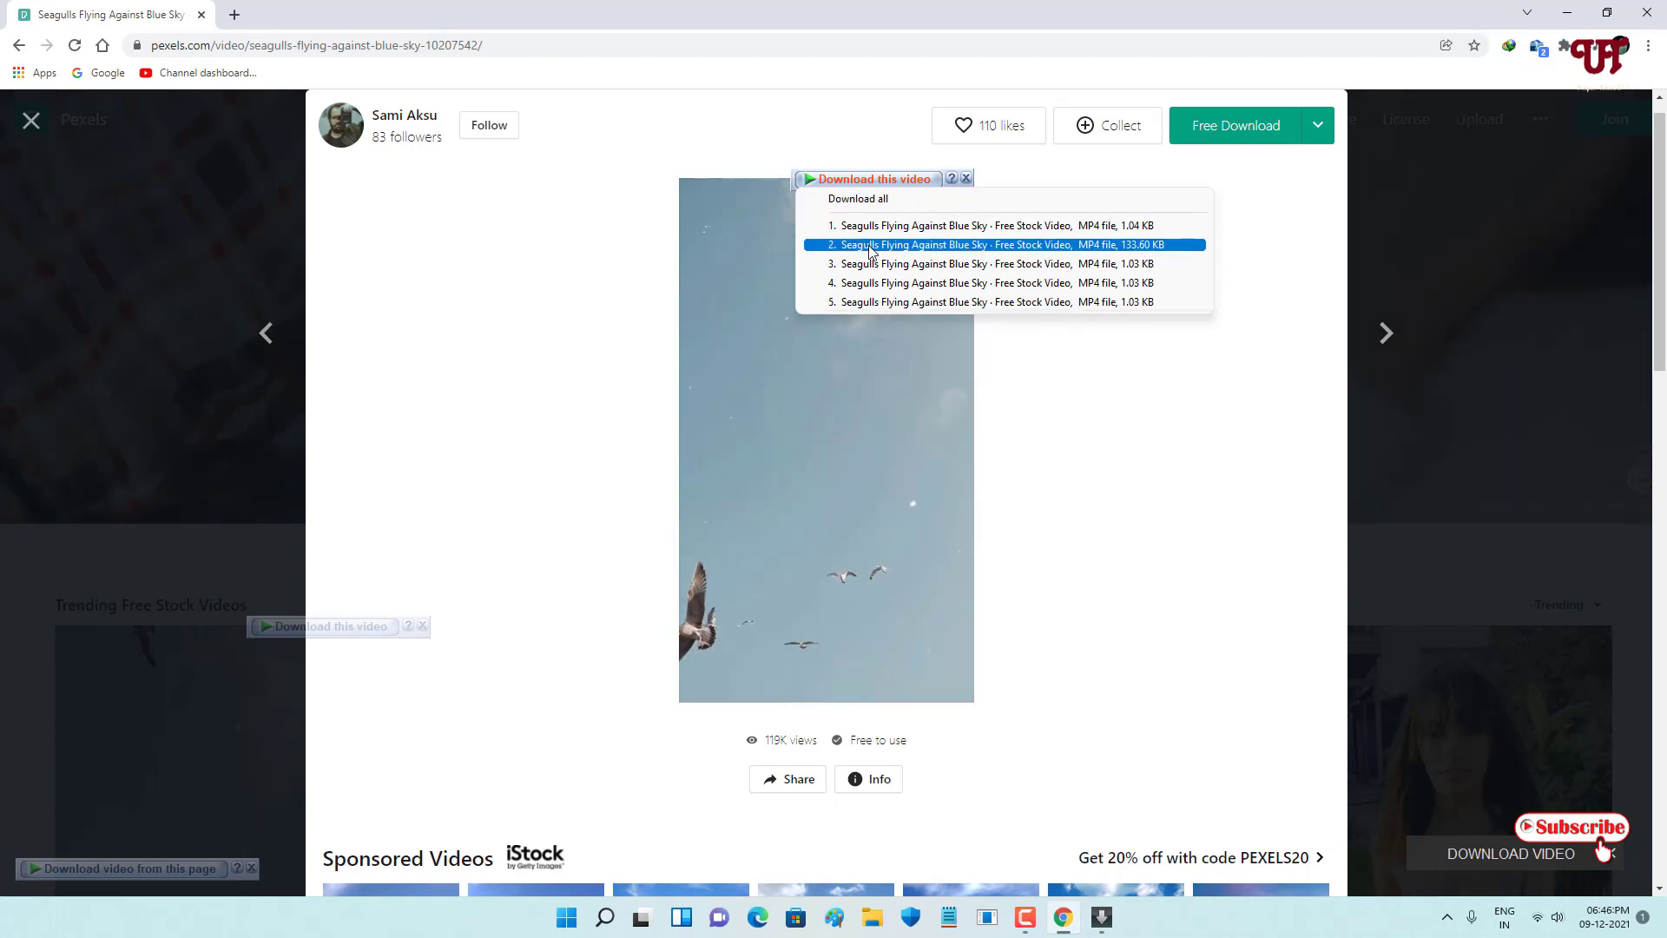
{"action": "left_click", "coordinate": [871, 246]}
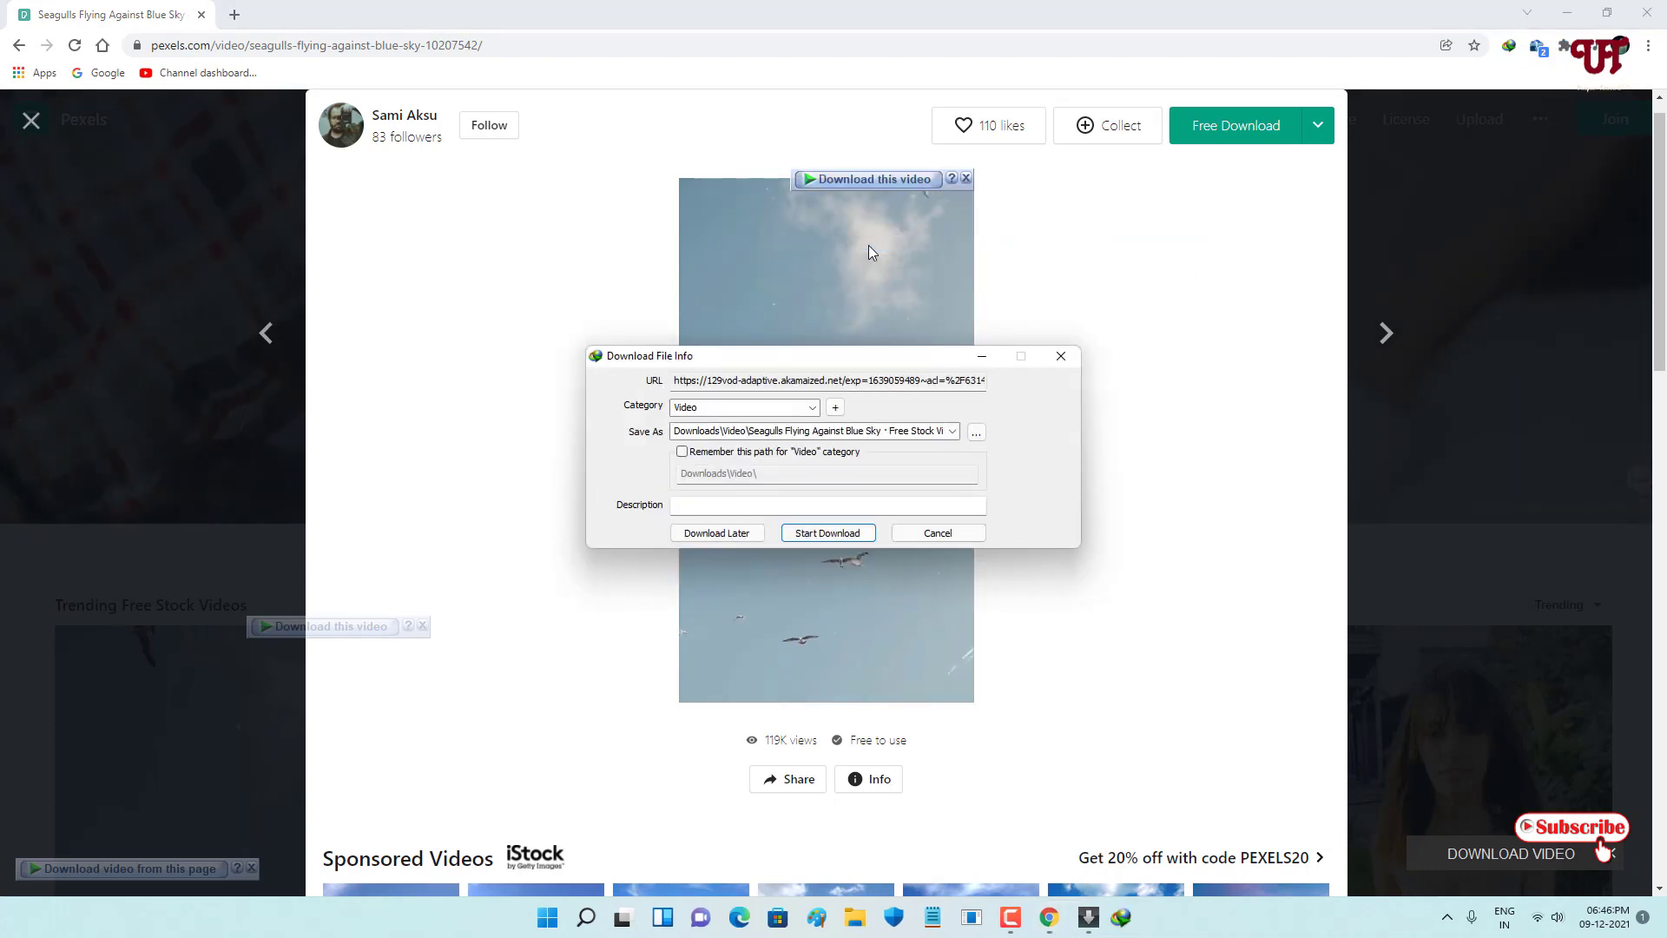
{"action": "left_click", "coordinate": [852, 533]}
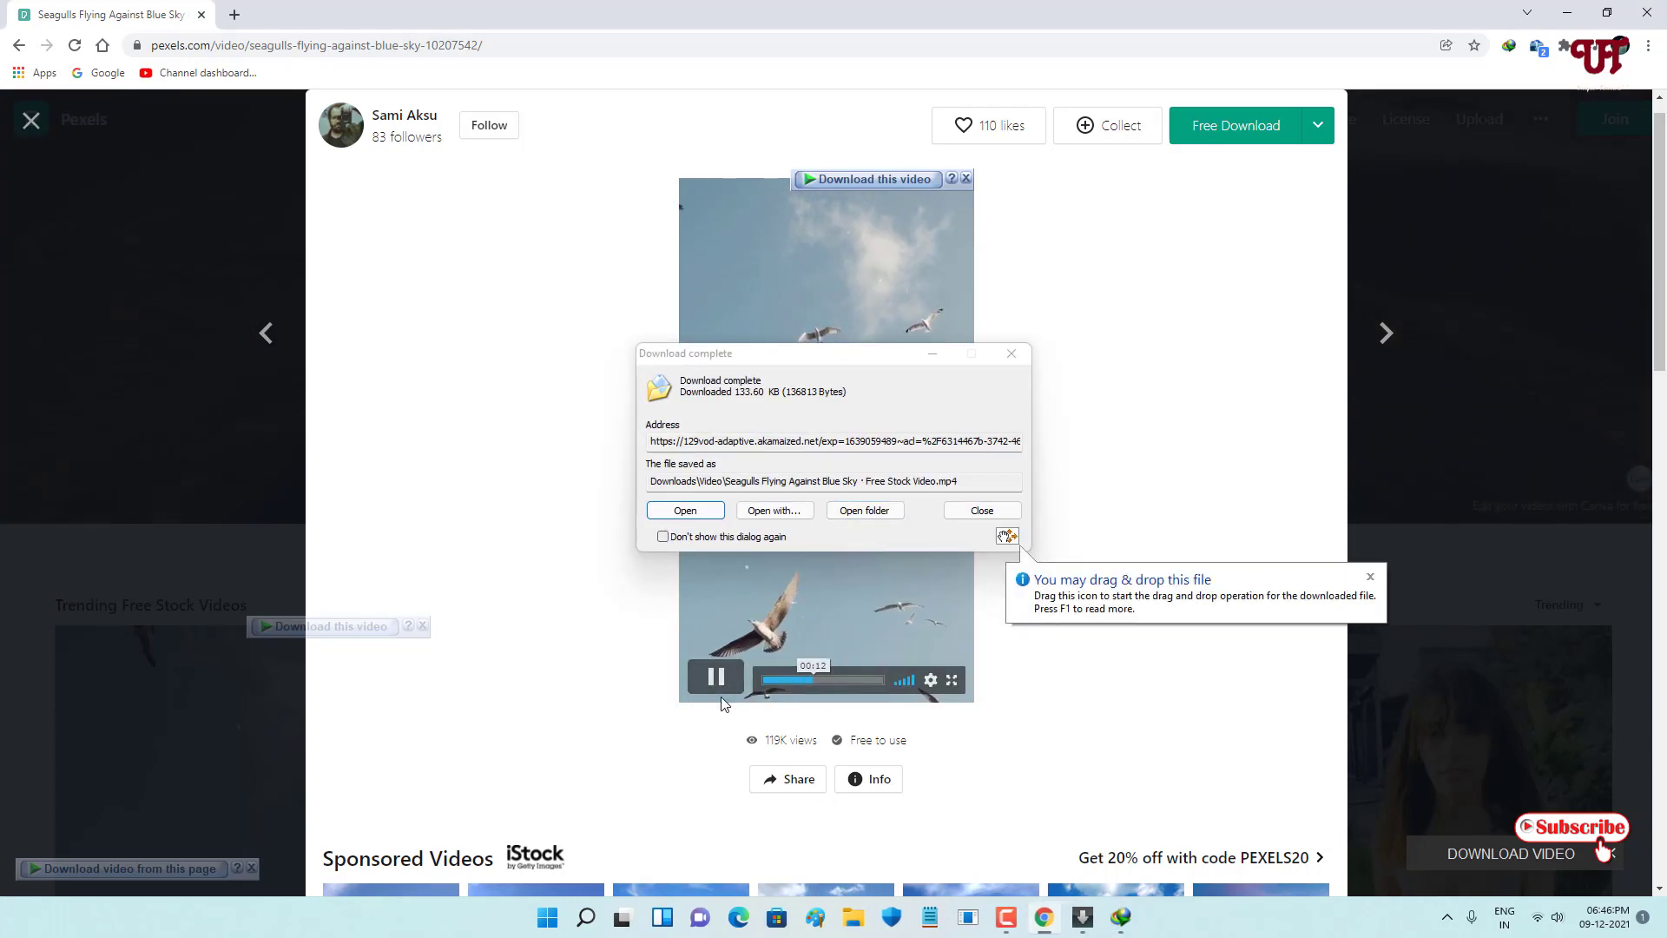
{"action": "left_click", "coordinate": [982, 512]}
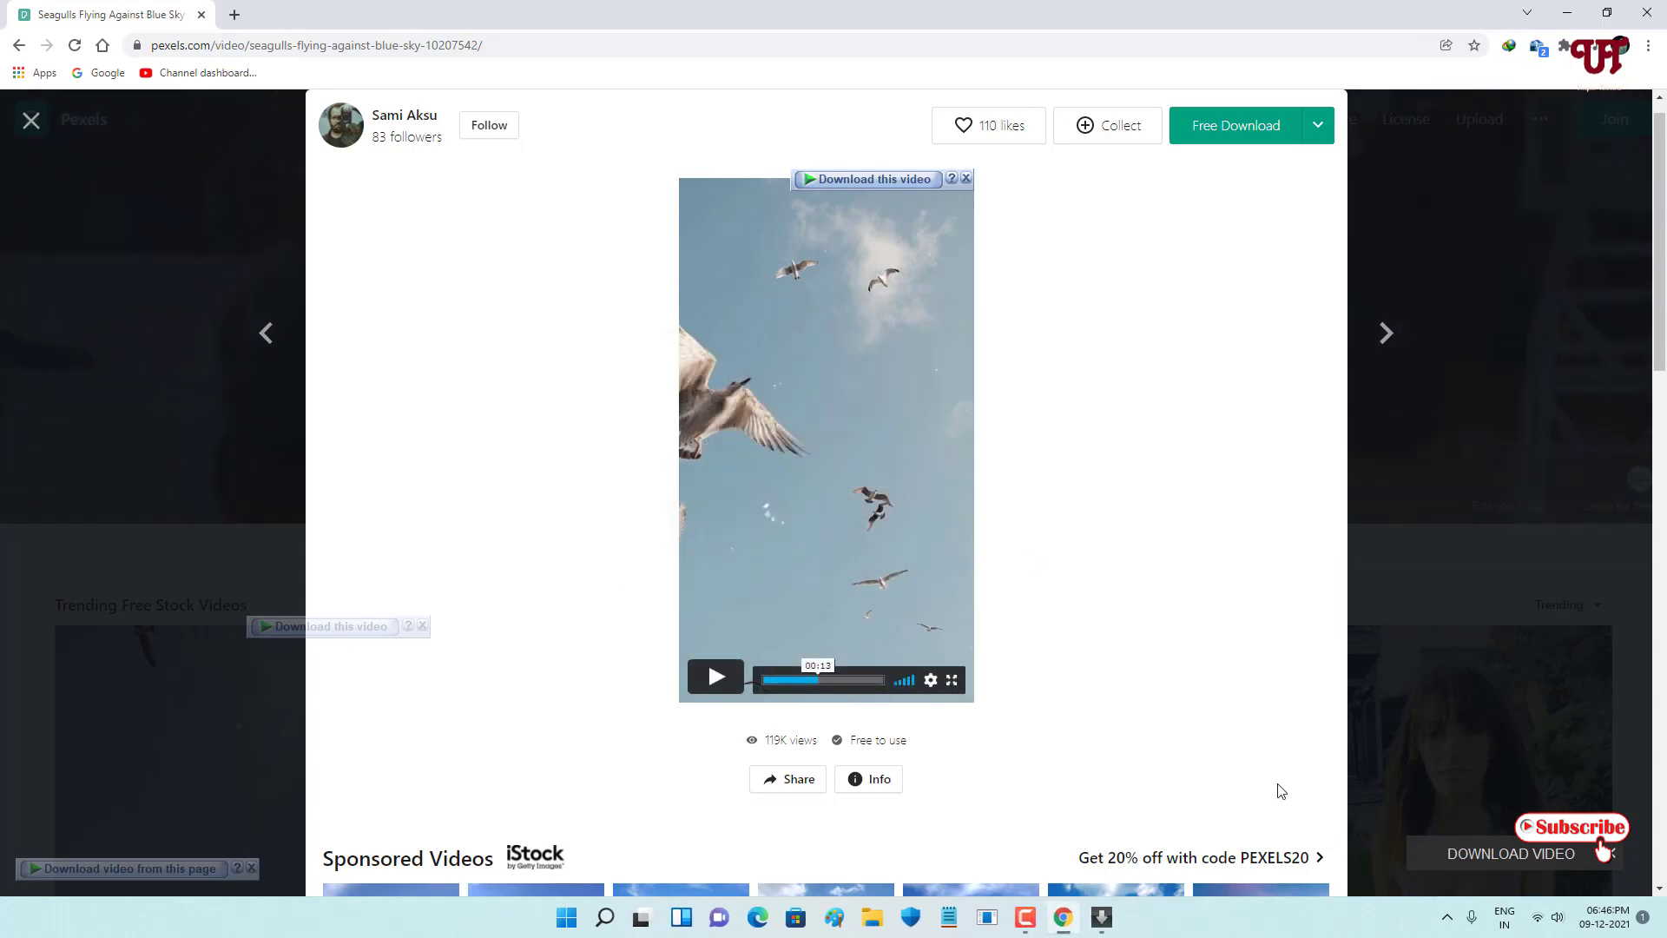
Start an XDM download of the 4.0 MB Pexels MP4.
{"action": "left_click", "coordinate": [1478, 850]}
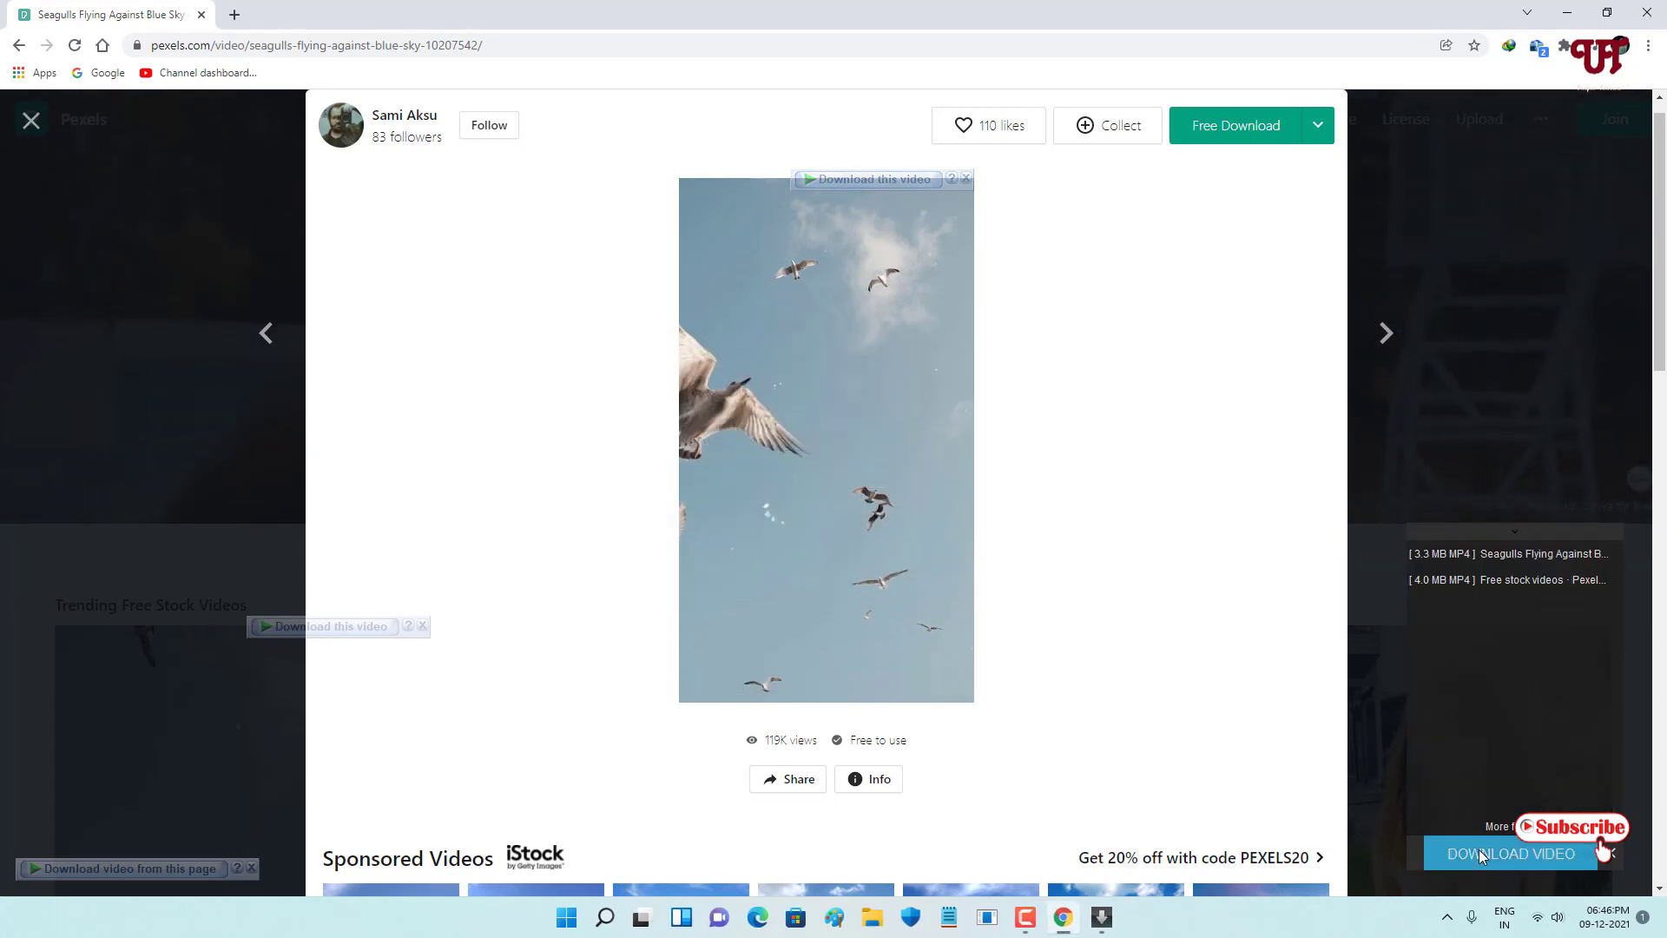
{"action": "left_click", "coordinate": [1491, 580]}
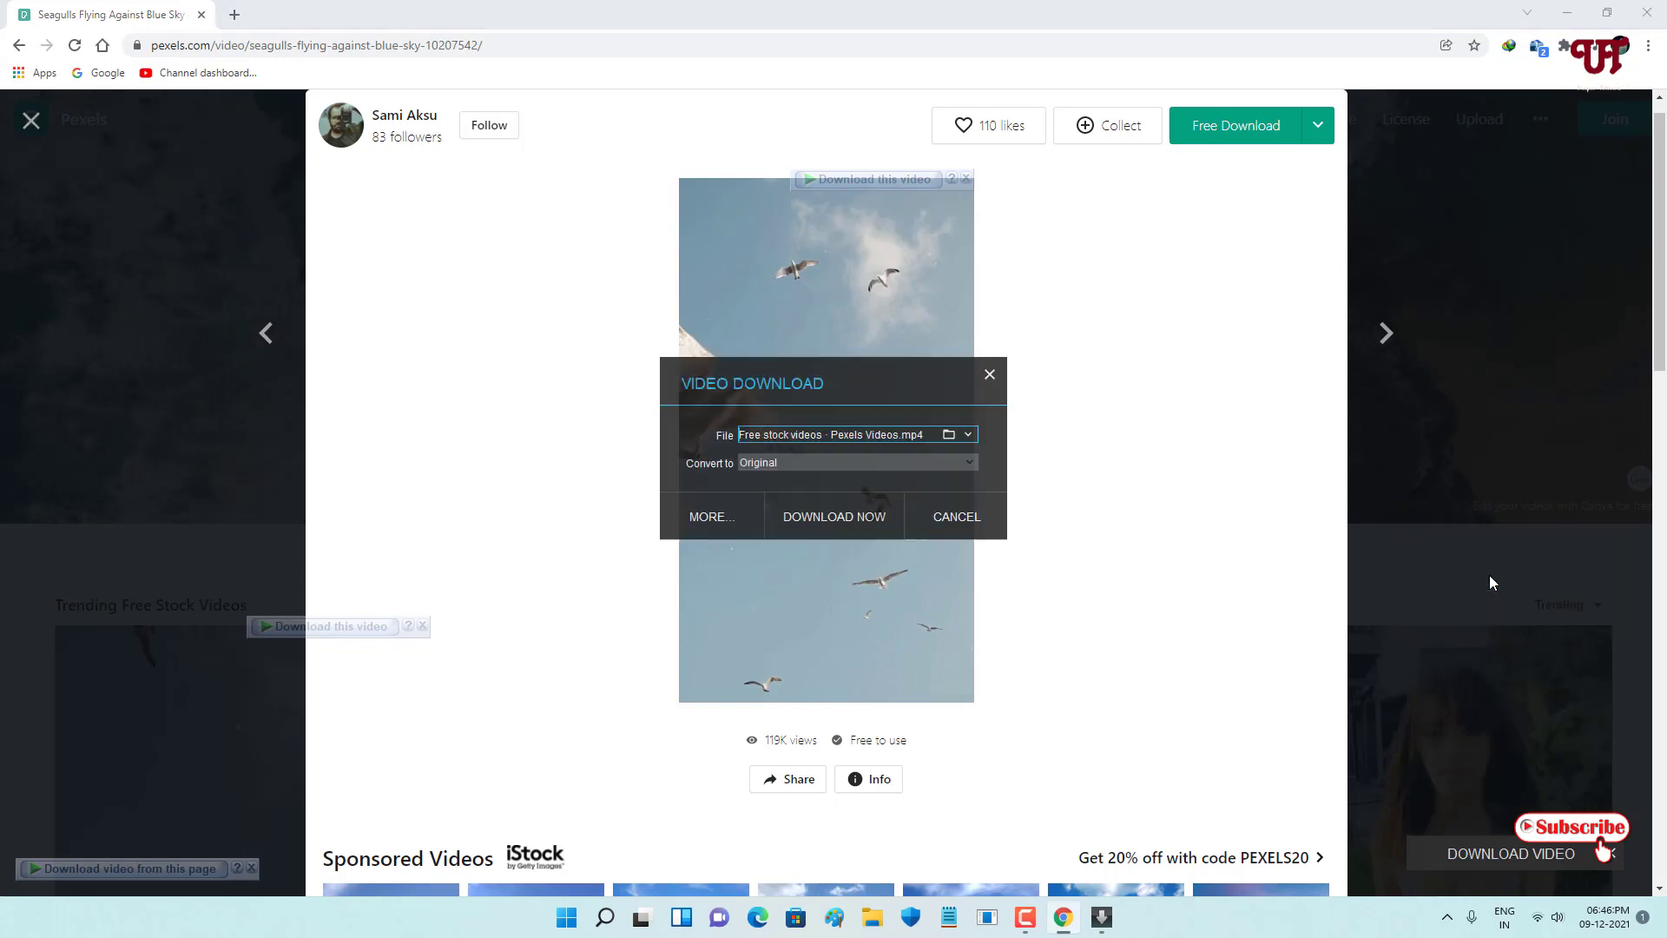
{"action": "left_click", "coordinate": [853, 518]}
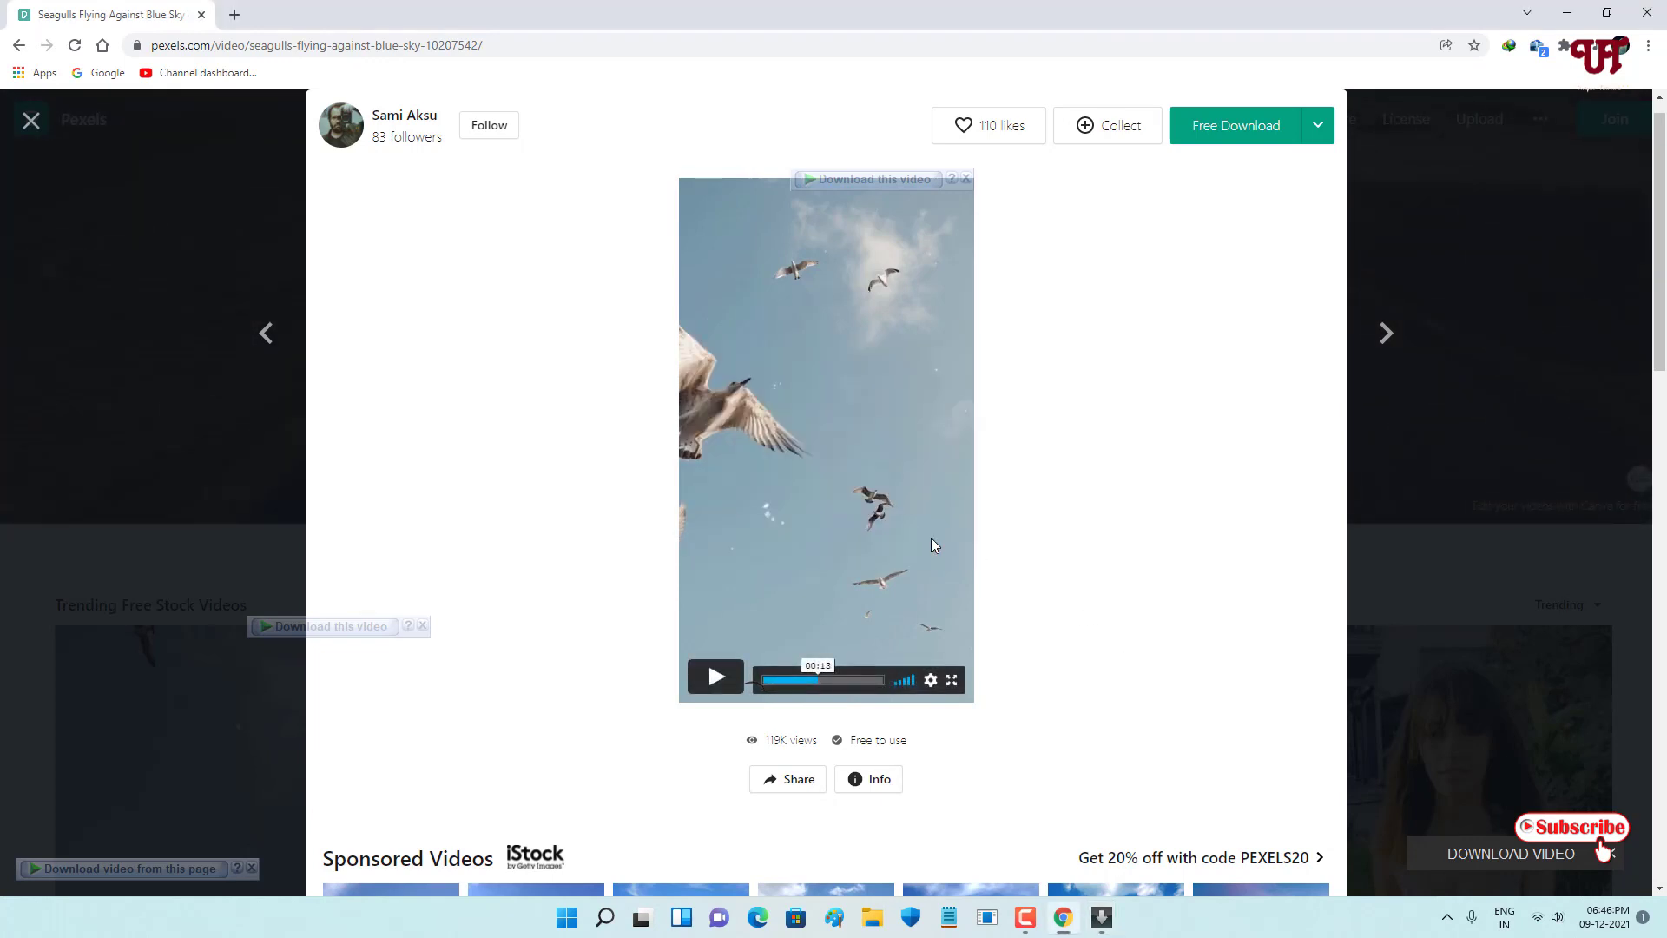
Resume the paused Pexels video download in XDM's list, then close the progress and main windows.
{"action": "left_click", "coordinate": [1101, 917]}
{"action": "right_click", "coordinate": [790, 394]}
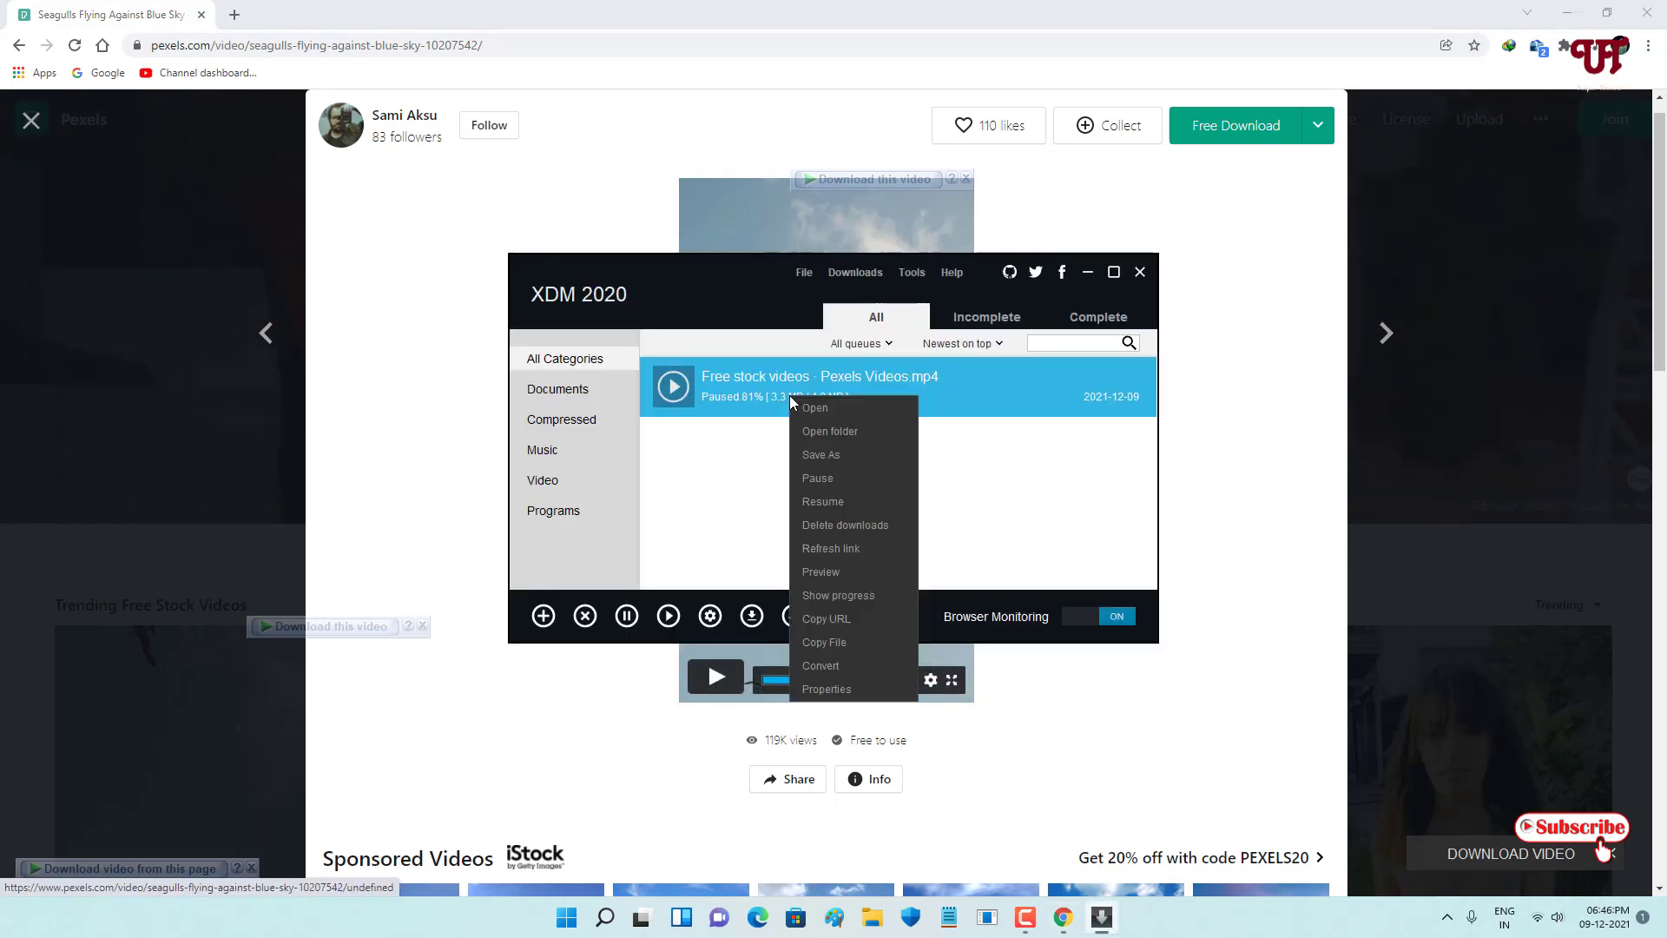
{"action": "left_click", "coordinate": [823, 501]}
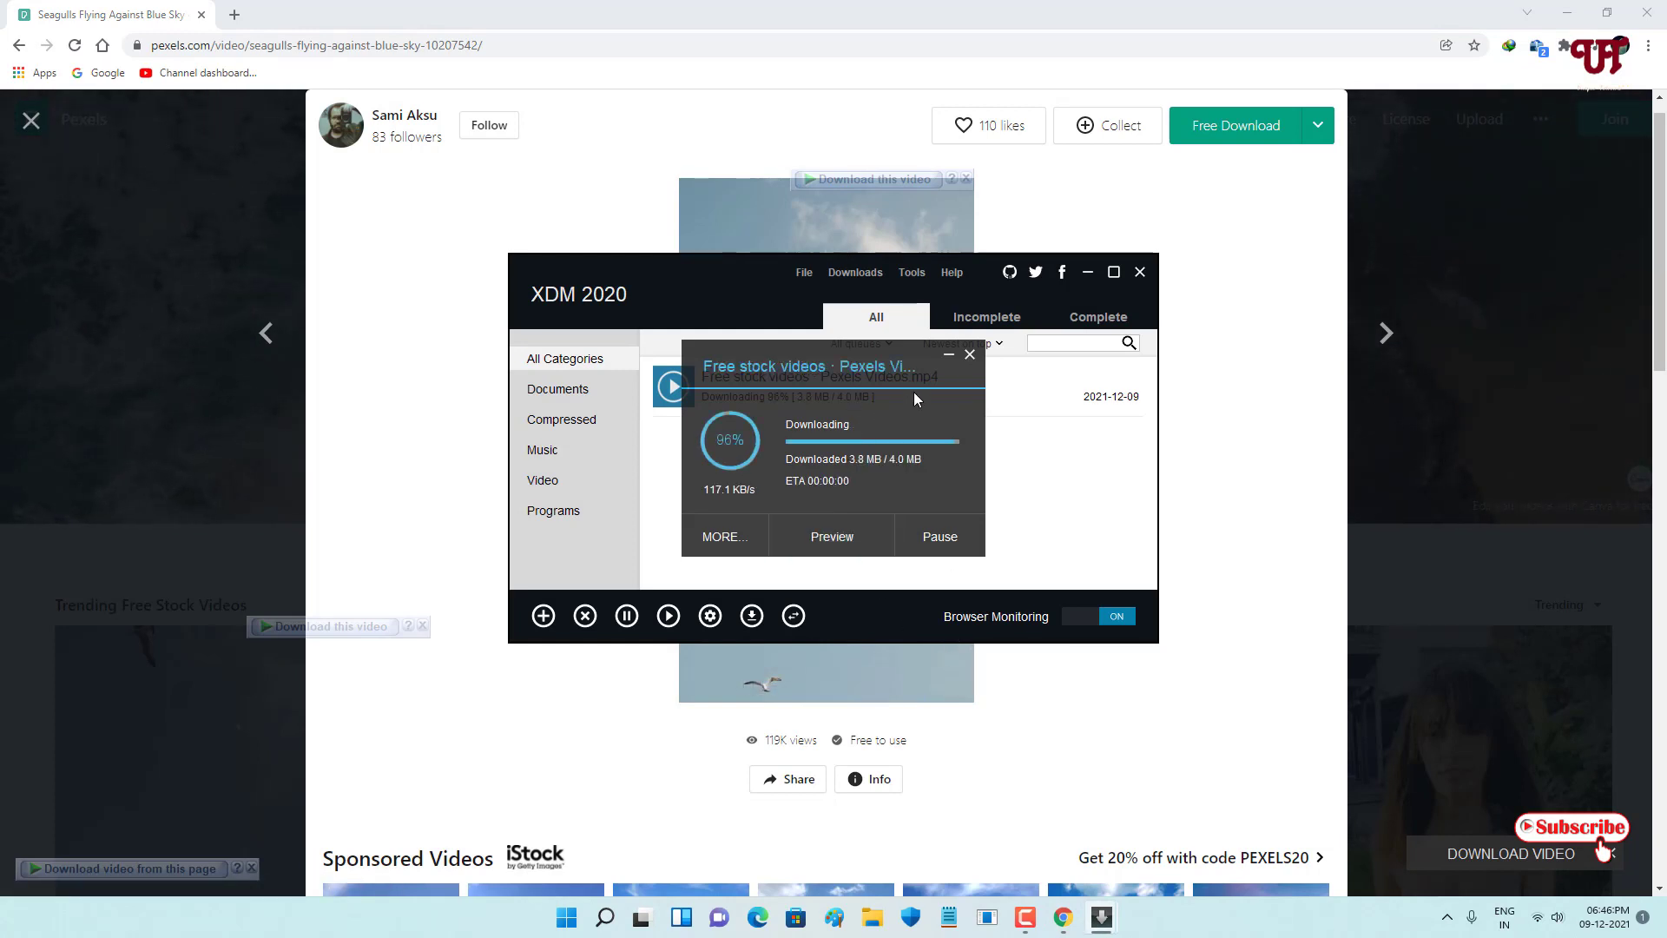
{"action": "left_click", "coordinate": [970, 356]}
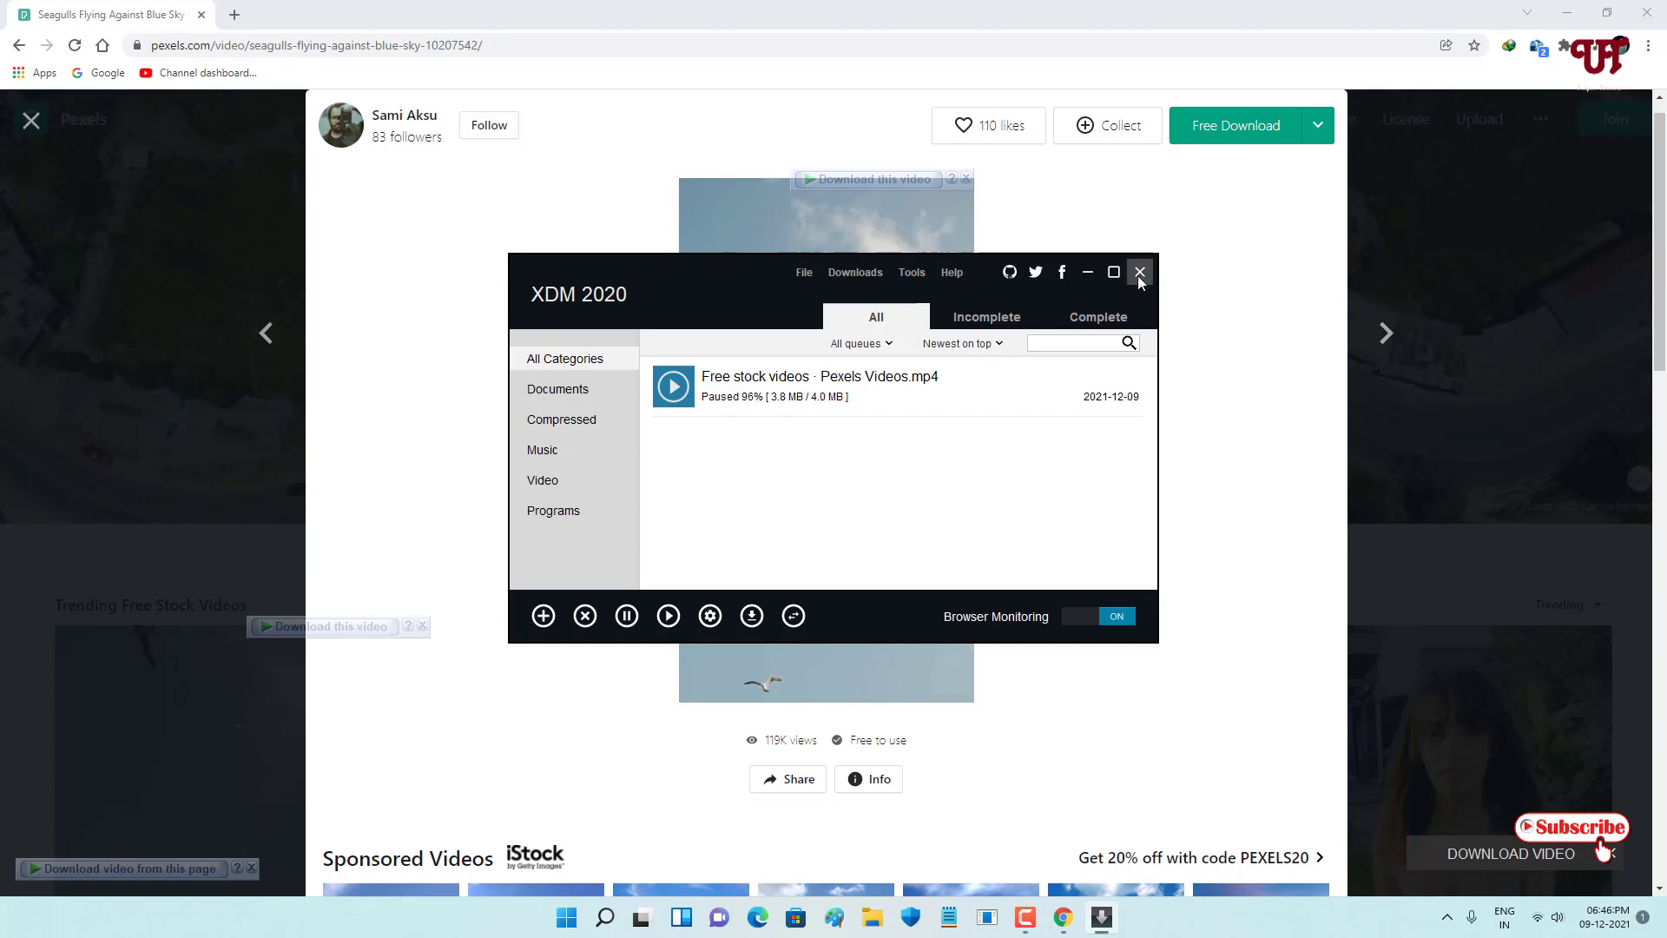
{"action": "left_click", "coordinate": [1139, 276]}
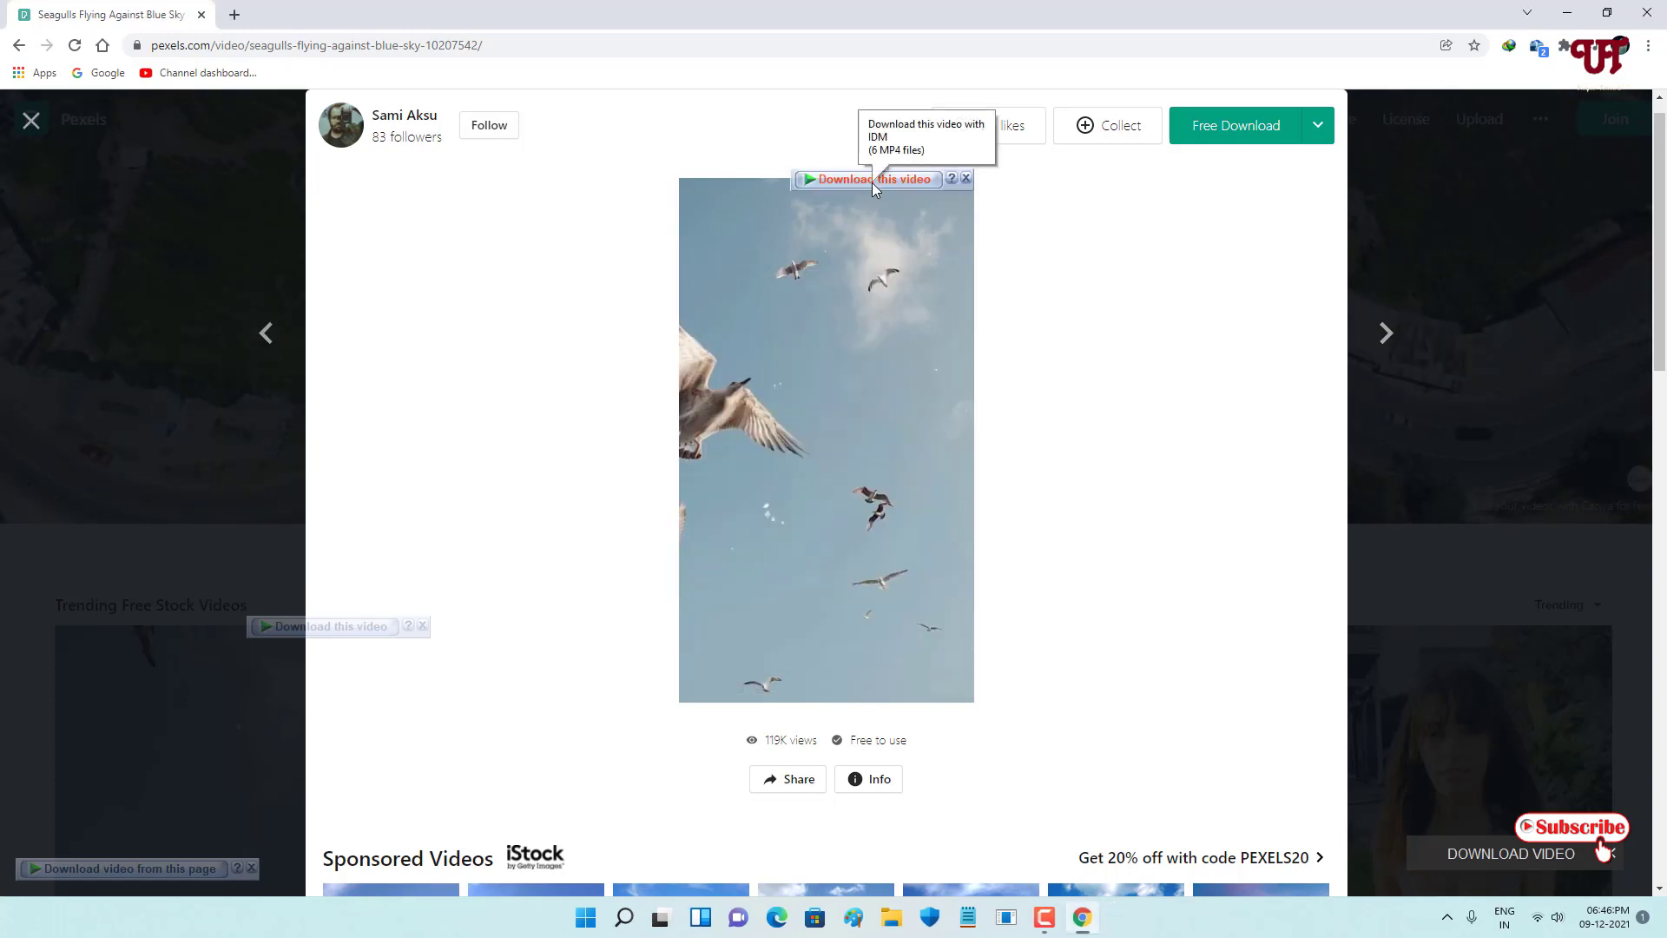
Start IDM's 3.312 MB seagull download, leave it paused around 64%, and close its progress window.
{"action": "left_click", "coordinate": [872, 183]}
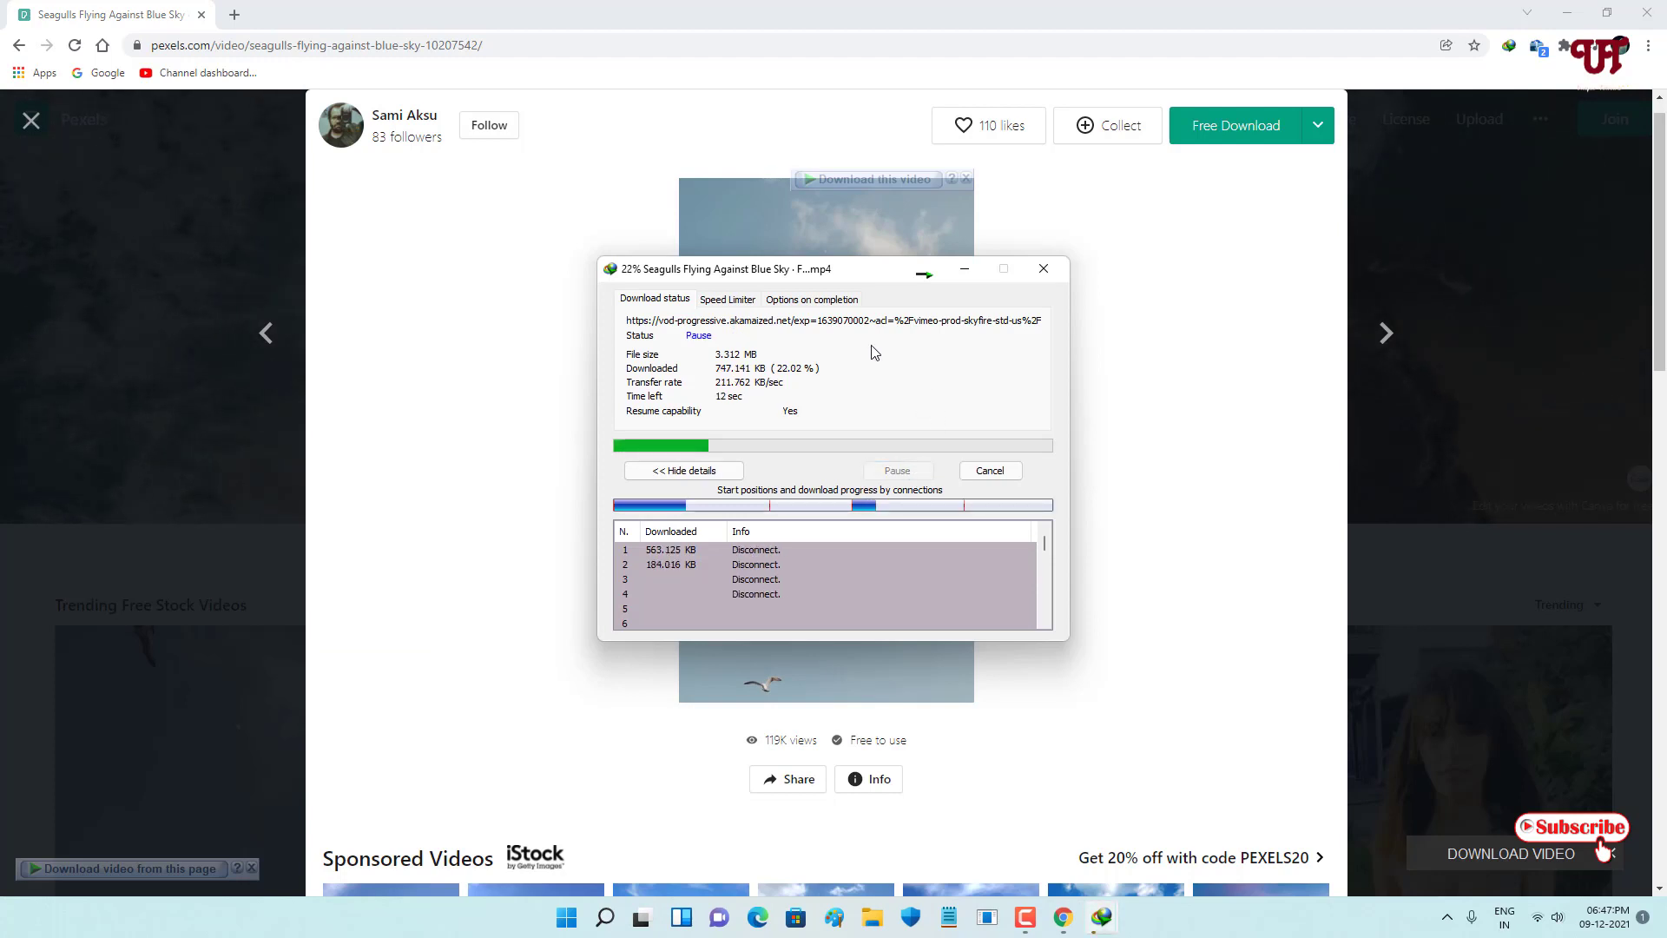
{"action": "left_click", "coordinate": [900, 472]}
{"action": "left_click", "coordinate": [898, 472]}
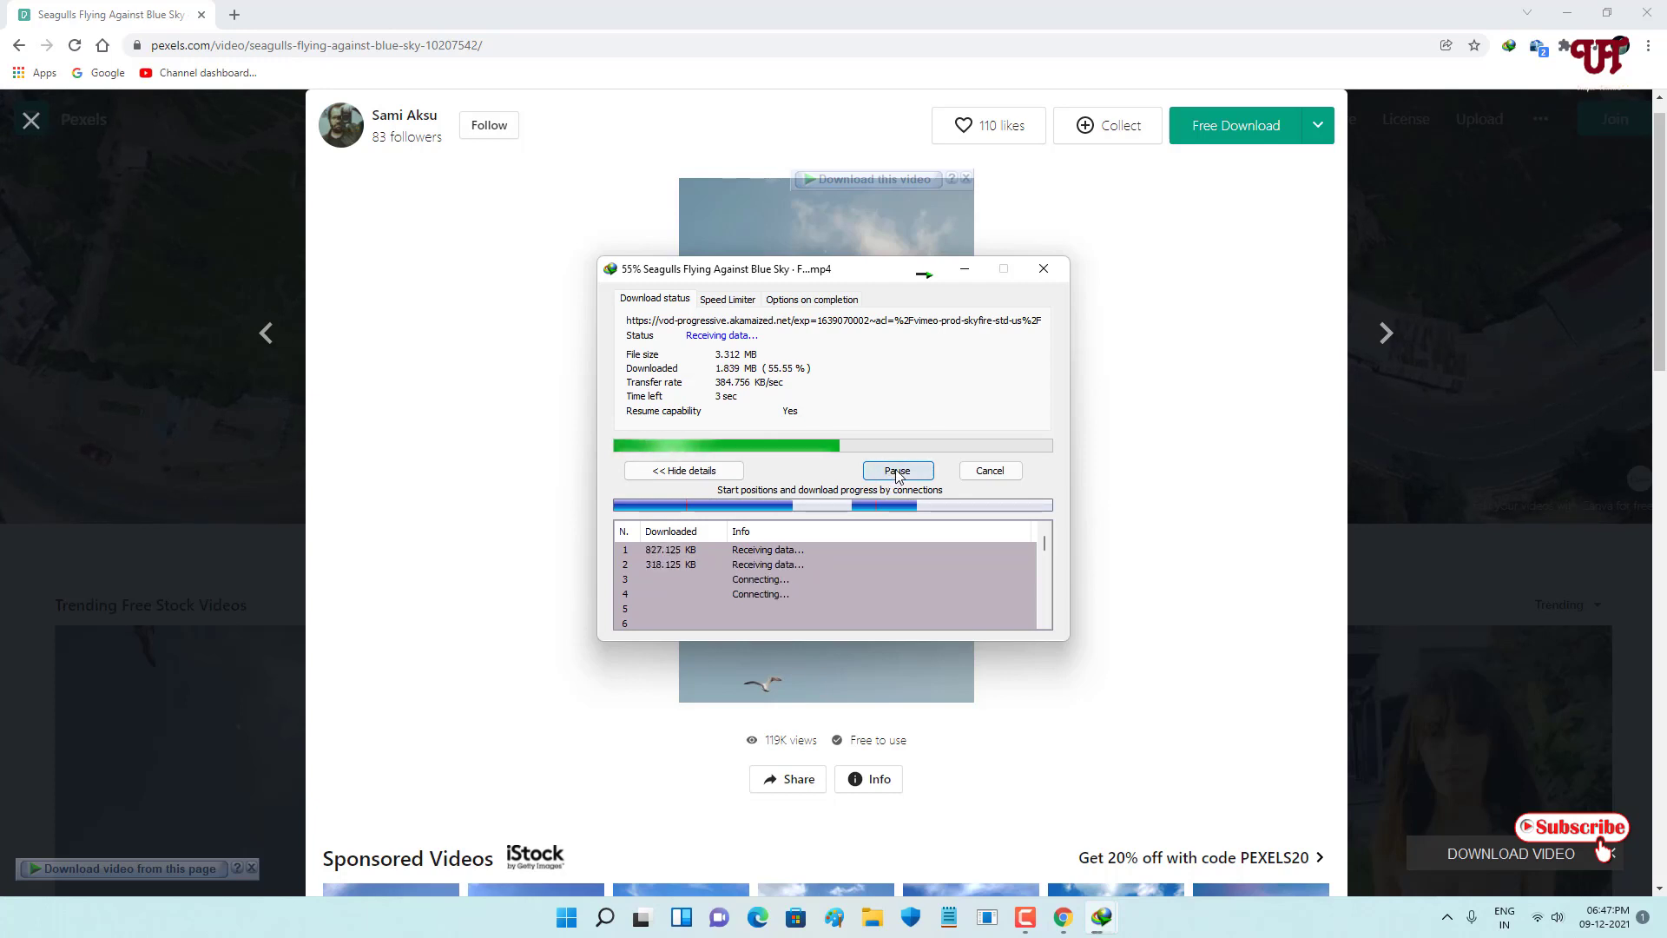
{"action": "left_click", "coordinate": [898, 472]}
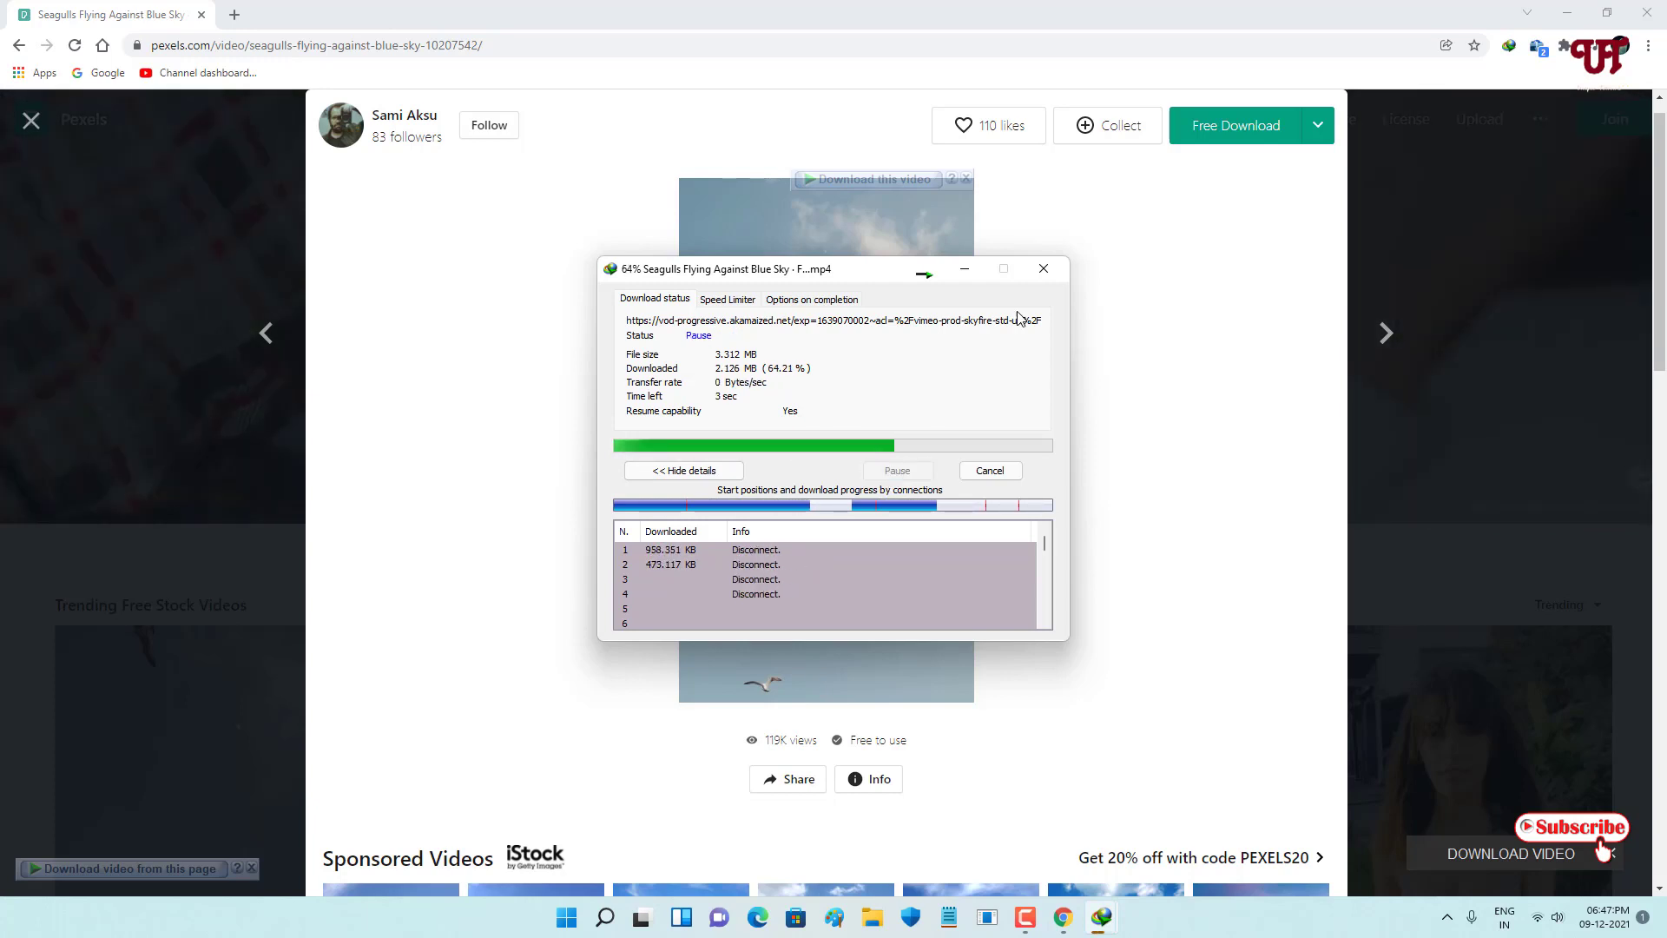
{"action": "left_click", "coordinate": [1045, 270]}
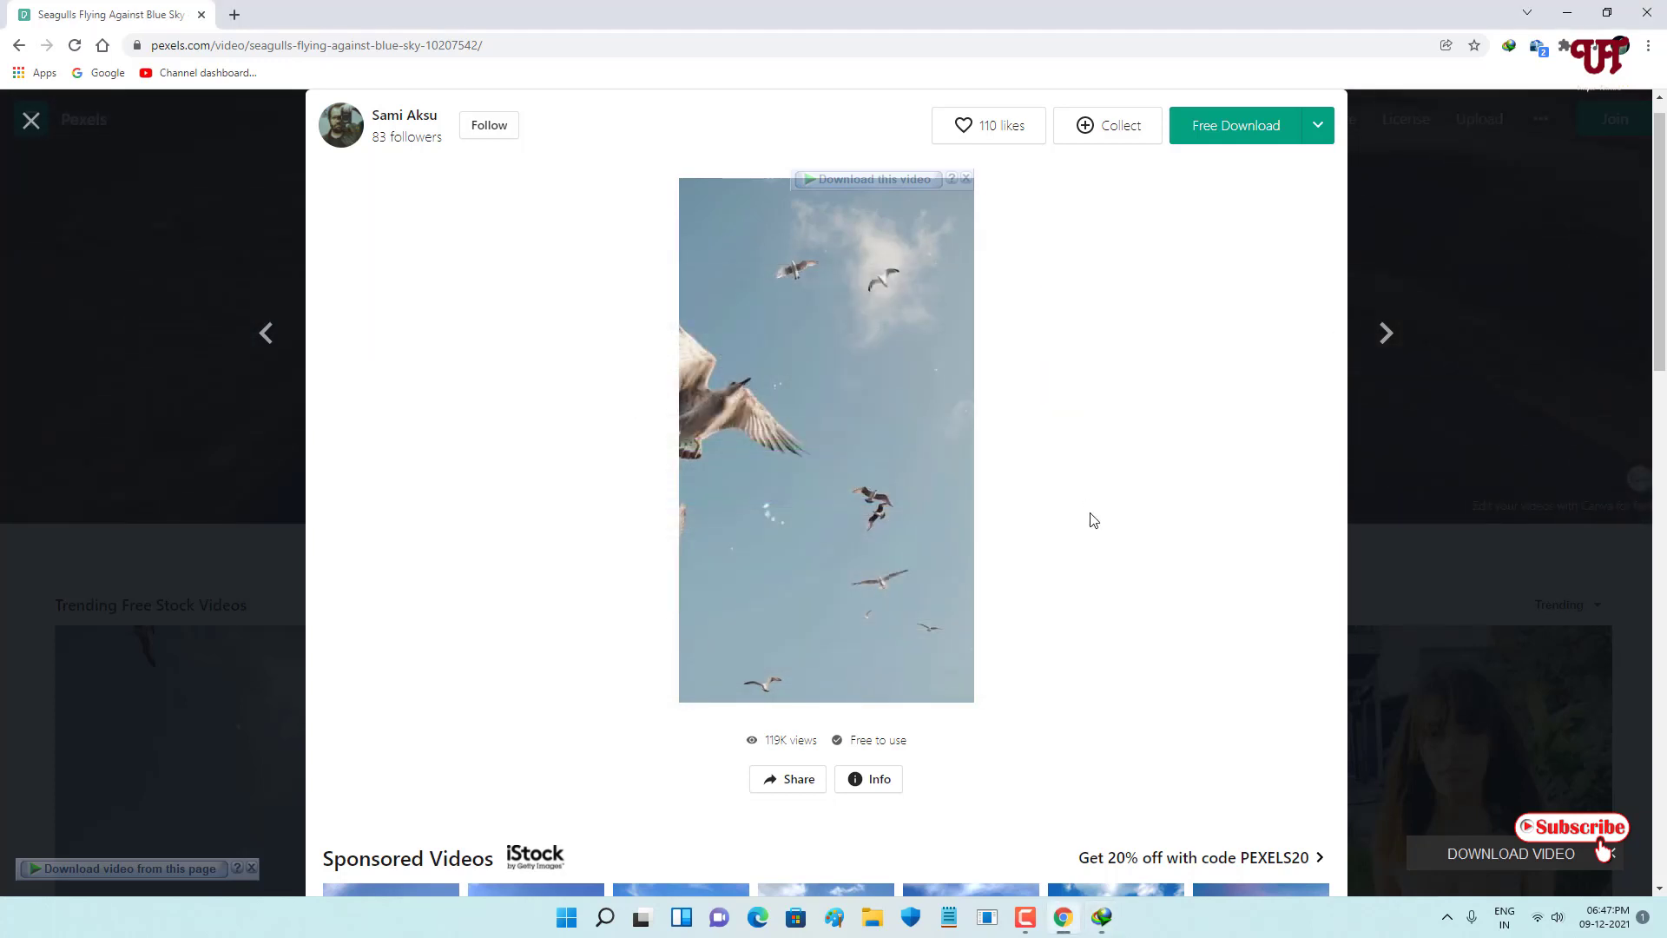
Close Chrome and the IDM window, leaving the desktop with the IDM shortcut selected.
{"action": "left_click", "coordinate": [1648, 14]}
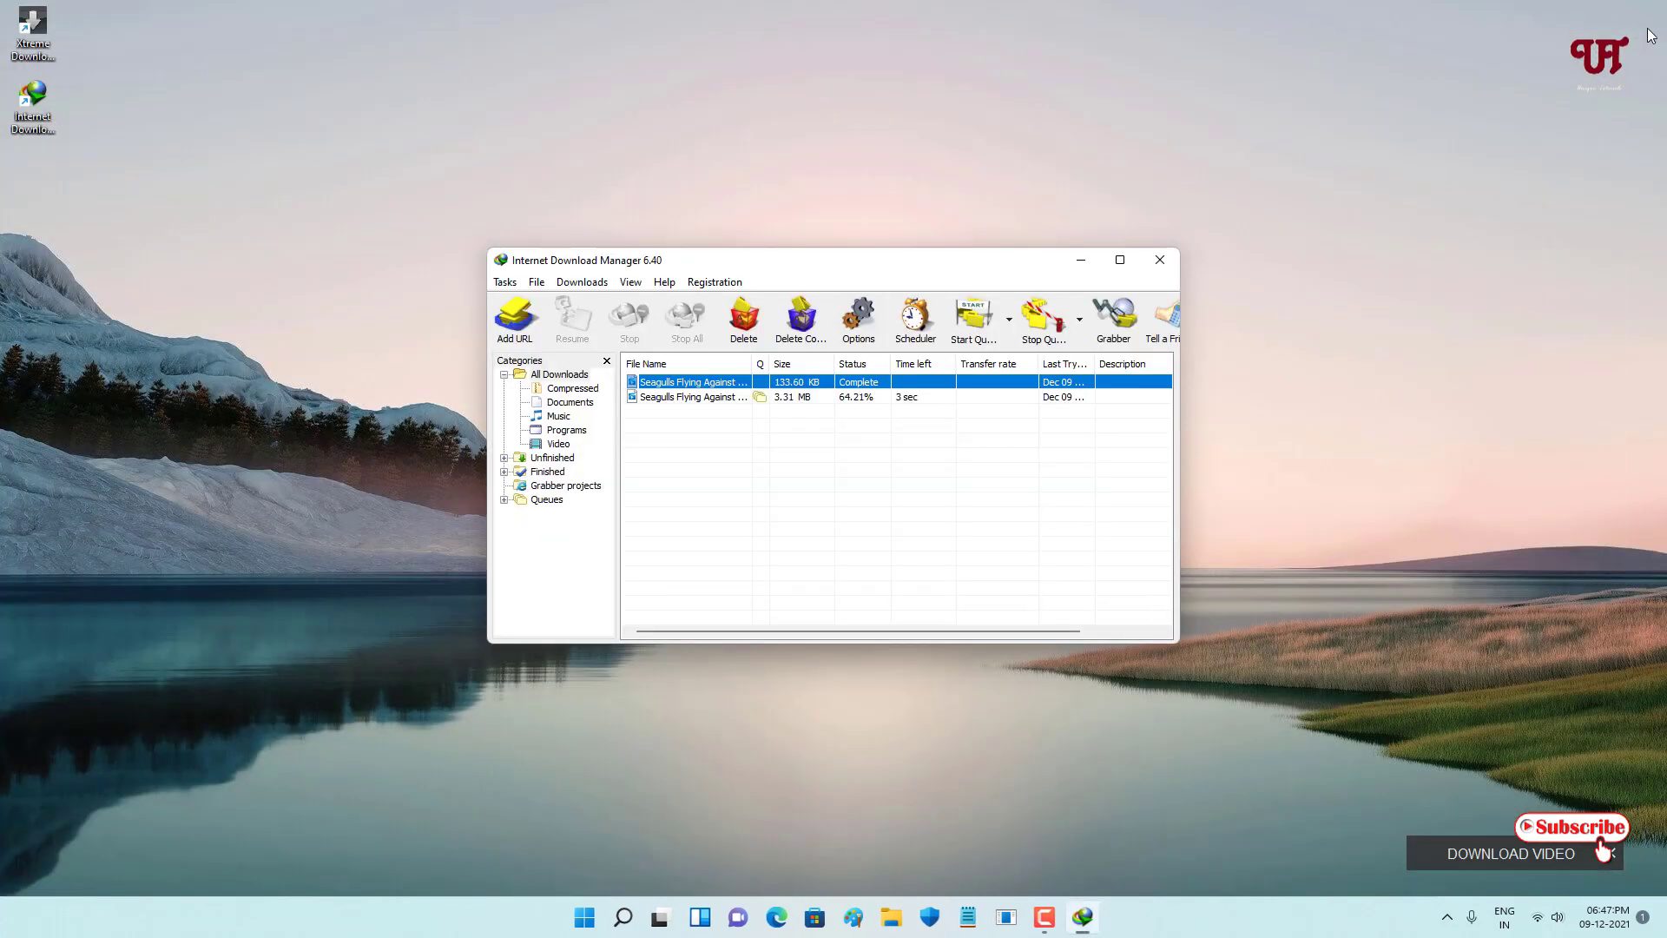
{"action": "left_click", "coordinate": [1164, 264]}
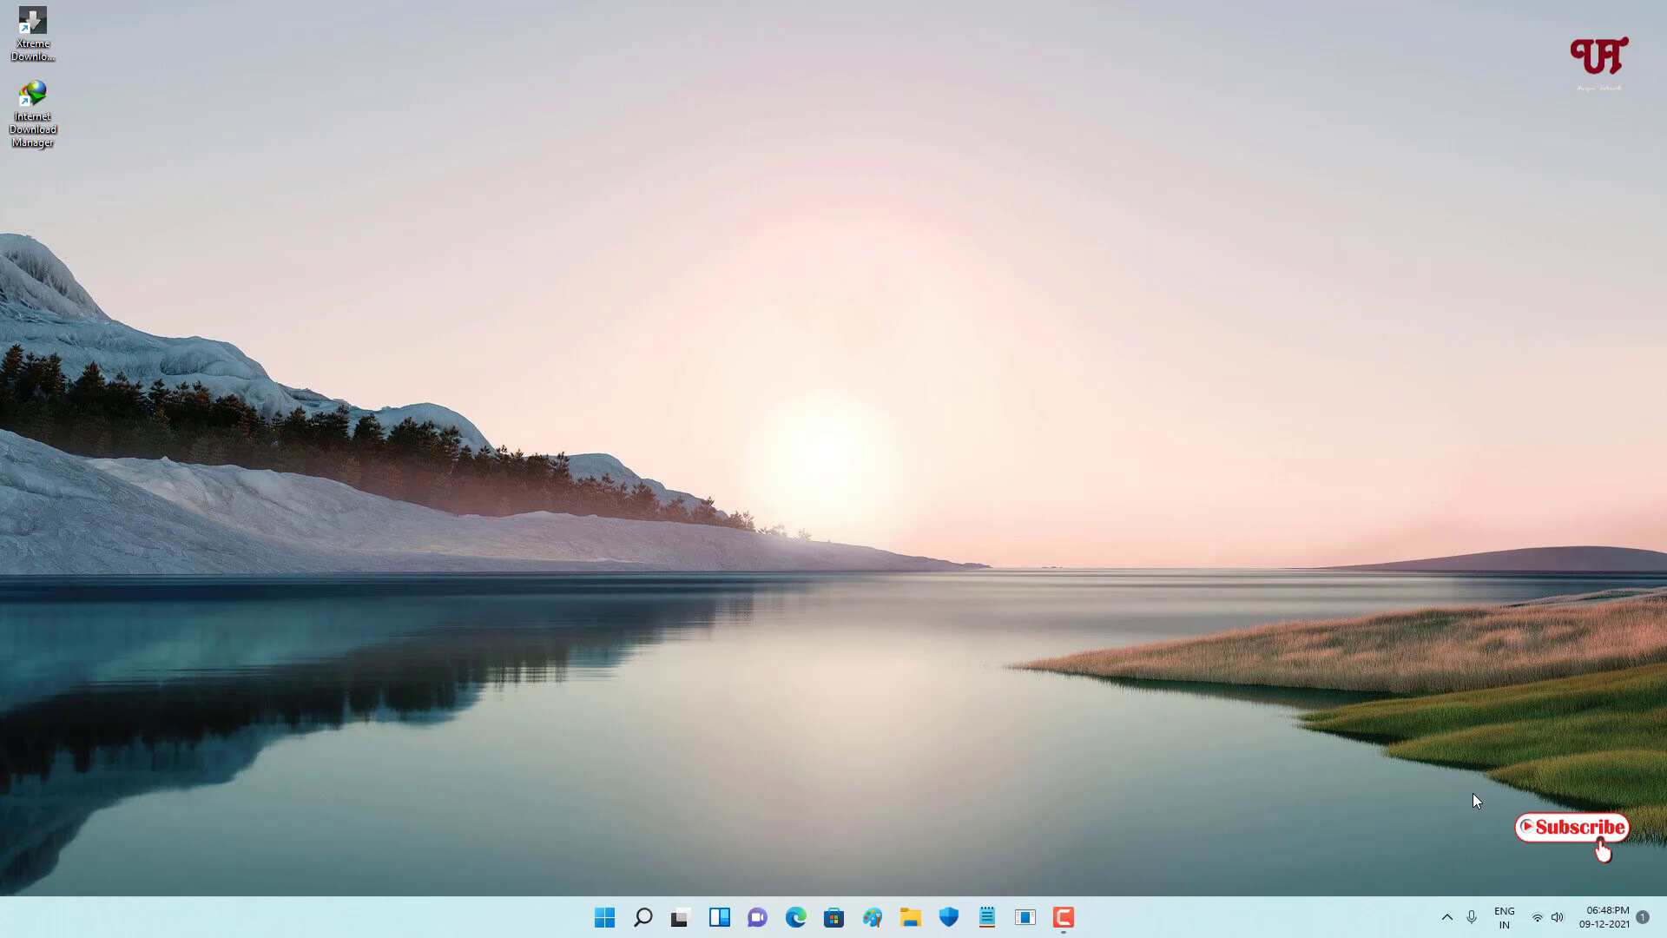
{"action": "key", "text": "i"}
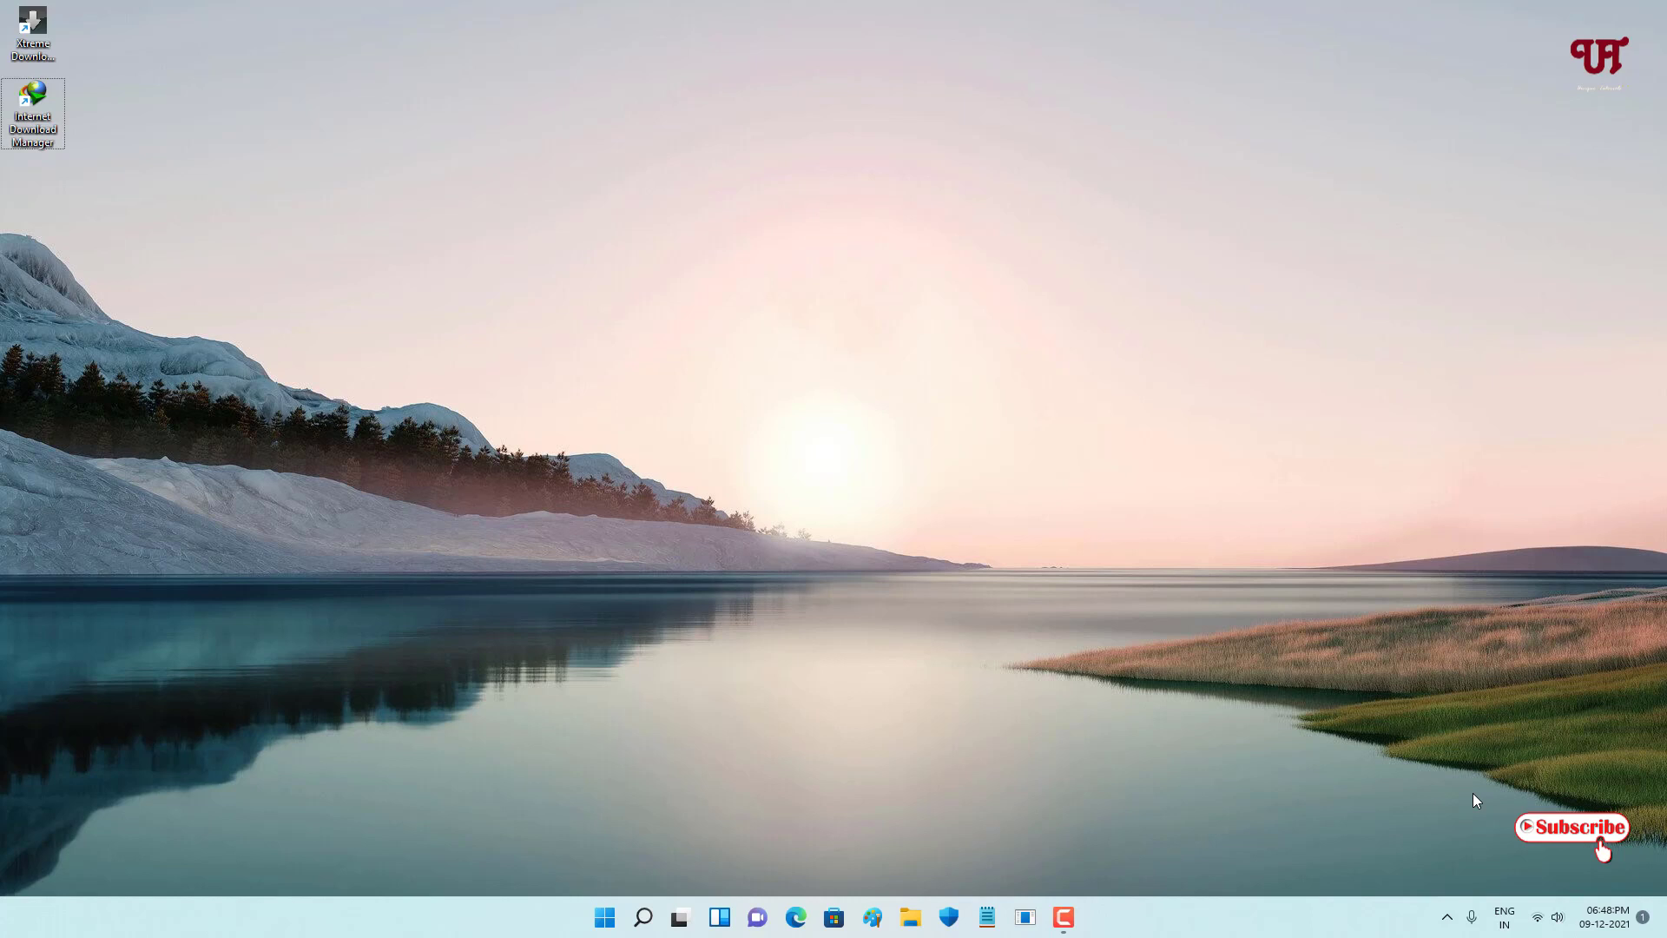